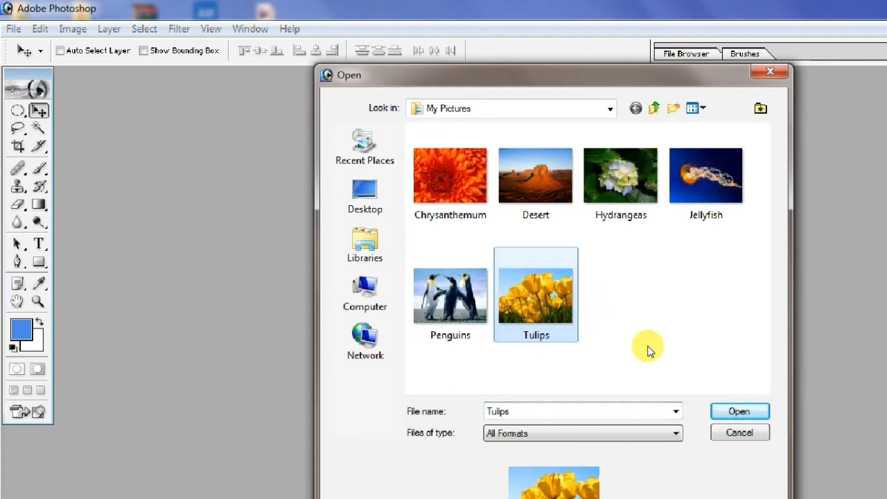
- Open the Tulips picture from My Pictures
{"action": "key", "text": "Return"}
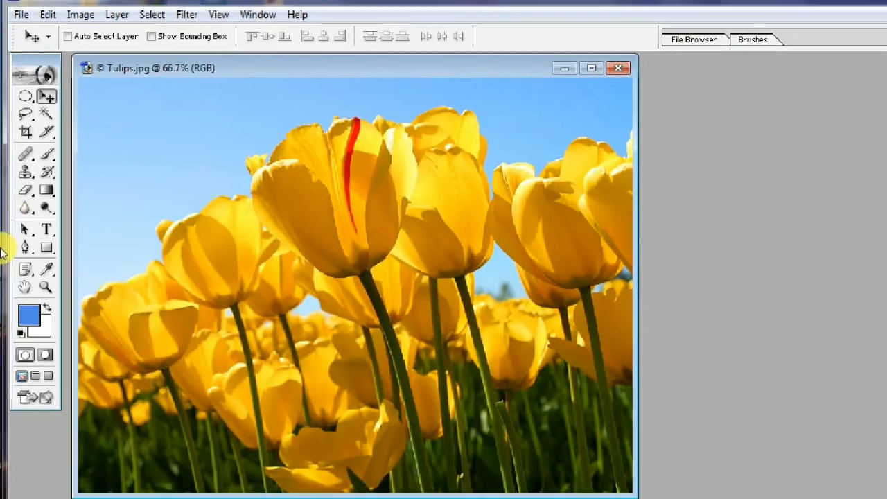
- Paint a blue check-mark stroke over the left part of the tulips with the size 30 brush and undo it
{"action": "left_click", "coordinate": [44, 152]}
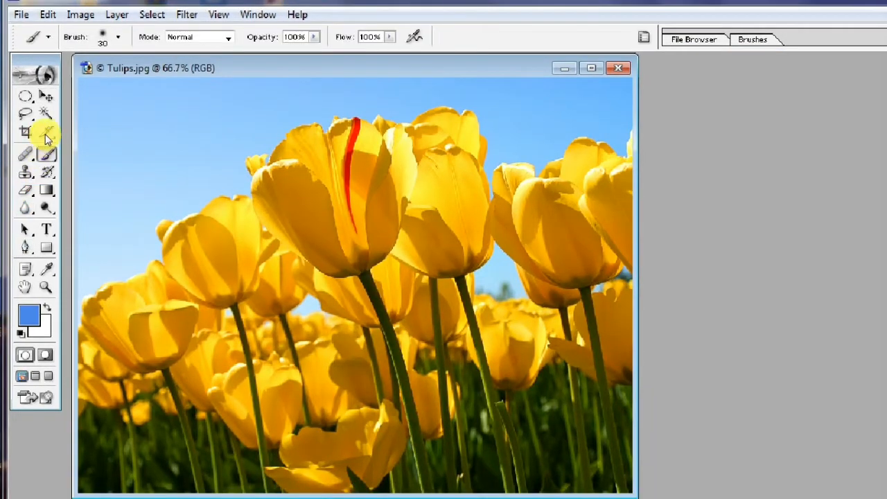
{"action": "mouse_move", "coordinate": [123, 164]}
{"action": "left_mouse_down"}
{"action": "mouse_move", "coordinate": [180, 261]}
{"action": "mouse_move", "coordinate": [304, 255]}
{"action": "left_mouse_up"}
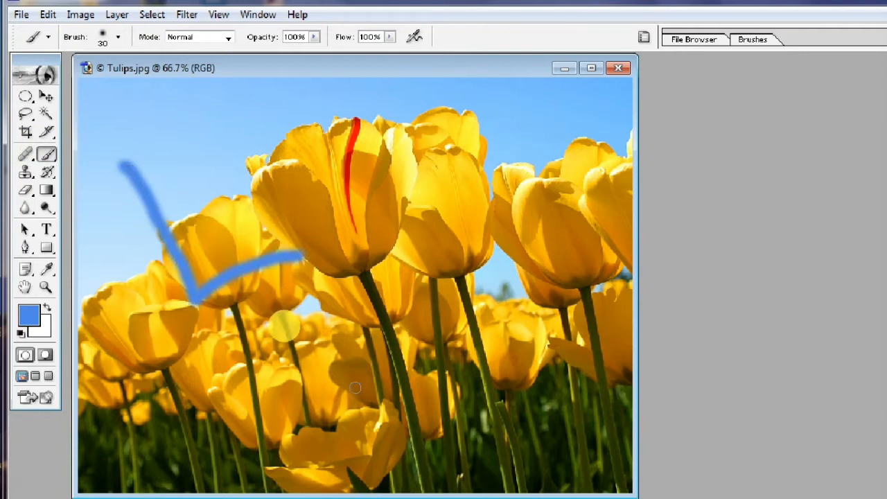
{"action": "left_click", "coordinate": [45, 15]}
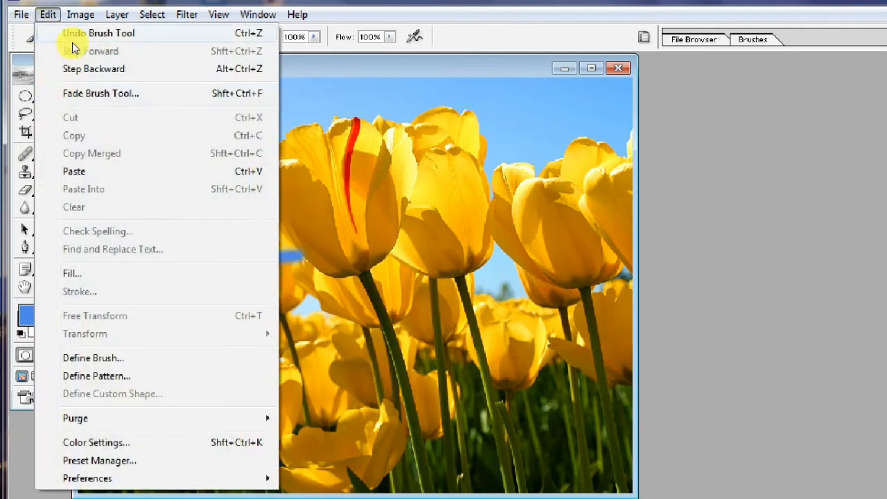
{"action": "left_click", "coordinate": [76, 35]}
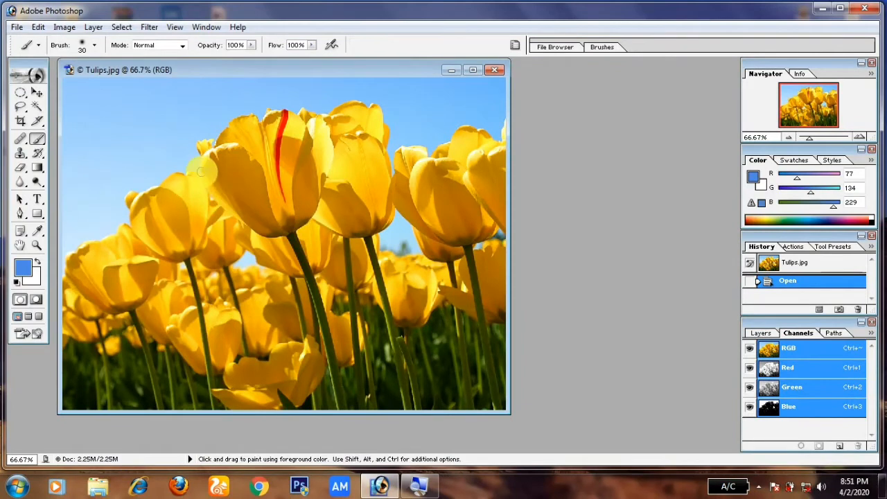
- Paint four separate vertical blue strokes across the upper part of the tulips and one nearly horizontal stroke below them
{"action": "left_click_drag", "start_coordinate": [120, 138], "coordinate": [123, 192]}
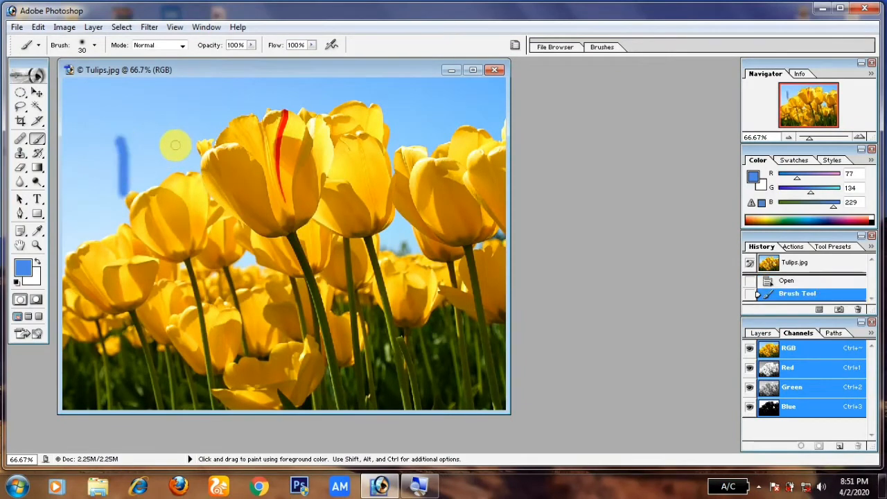
{"action": "left_click_drag", "start_coordinate": [179, 136], "coordinate": [188, 210]}
{"action": "left_click_drag", "start_coordinate": [265, 128], "coordinate": [267, 220]}
{"action": "left_click_drag", "start_coordinate": [370, 131], "coordinate": [373, 239]}
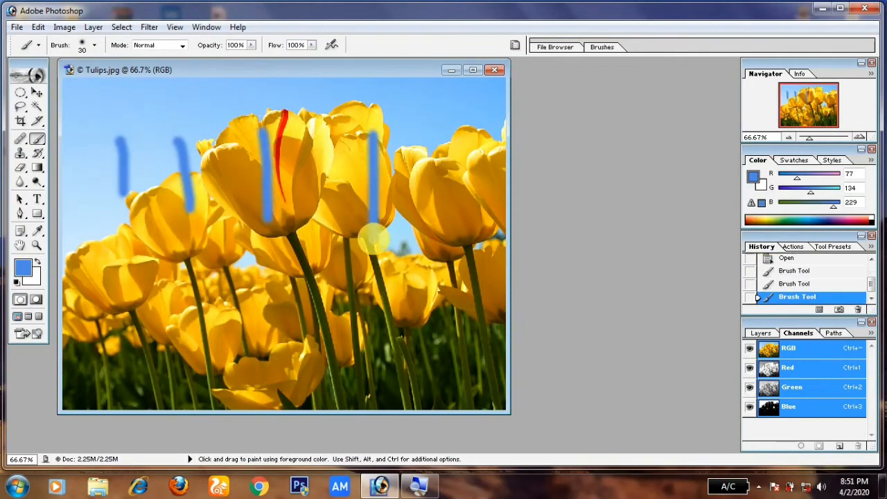
{"action": "left_click_drag", "start_coordinate": [127, 260], "coordinate": [312, 286]}
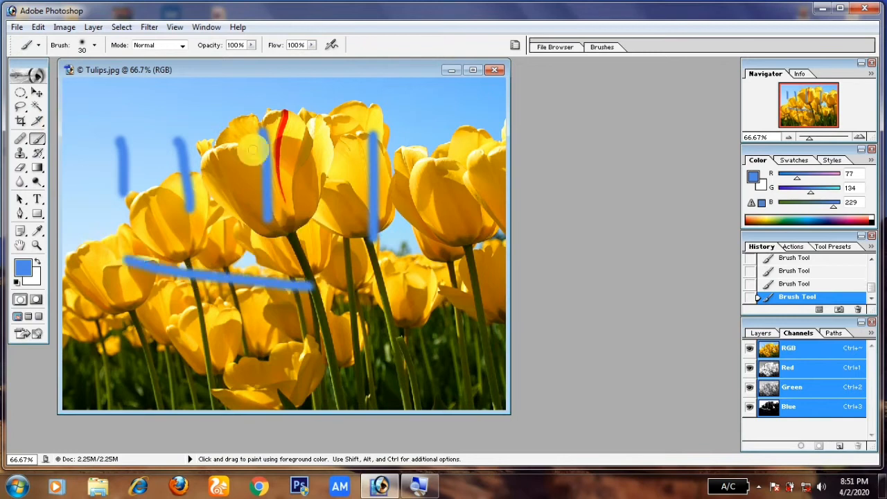
- Undo the nearly horizontal brush stroke and redo it
{"action": "left_click", "coordinate": [38, 27]}
{"action": "left_click", "coordinate": [49, 39]}
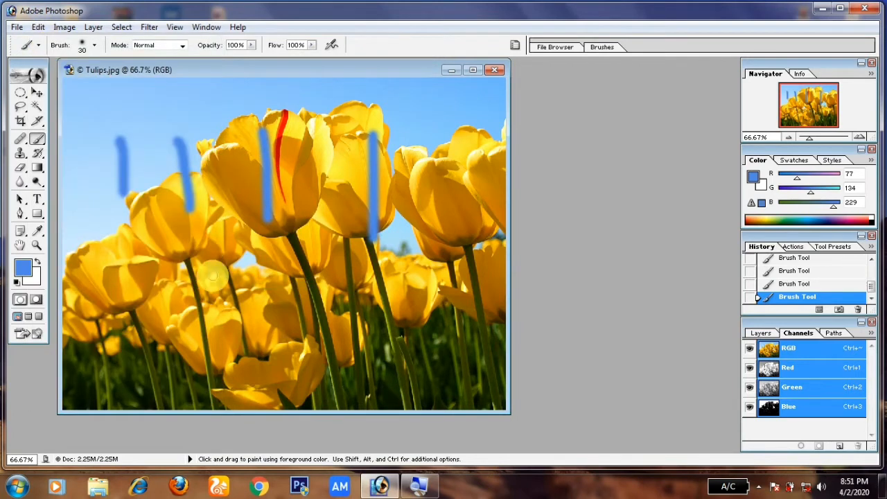
{"action": "left_click", "coordinate": [39, 27]}
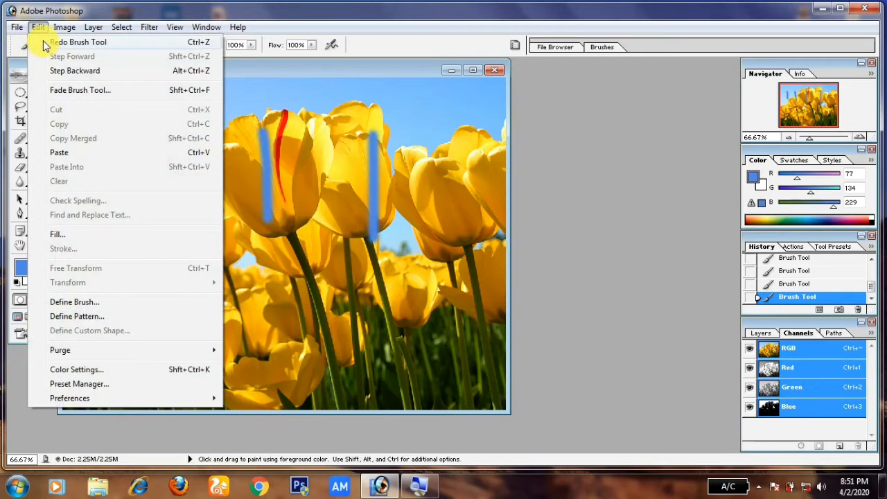
{"action": "left_click", "coordinate": [45, 42]}
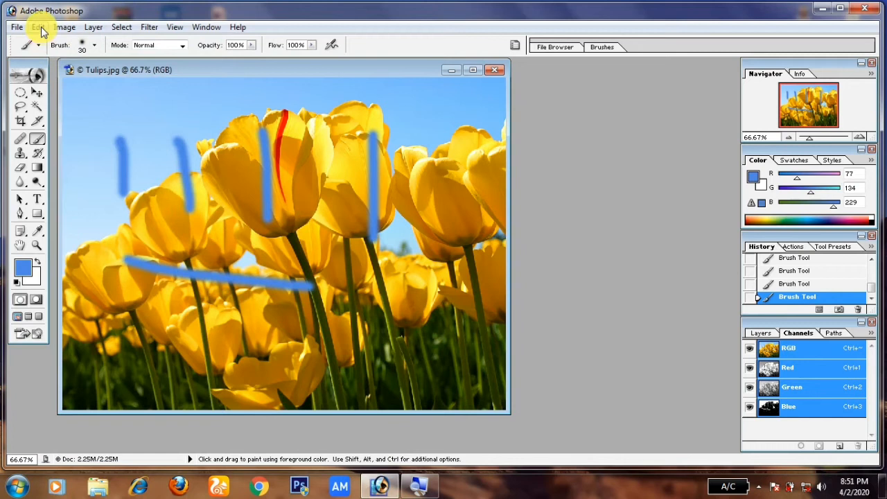
- Step backward three times to remove the horizontal stroke and the two rightmost vertical strokes
{"action": "left_click", "coordinate": [39, 28]}
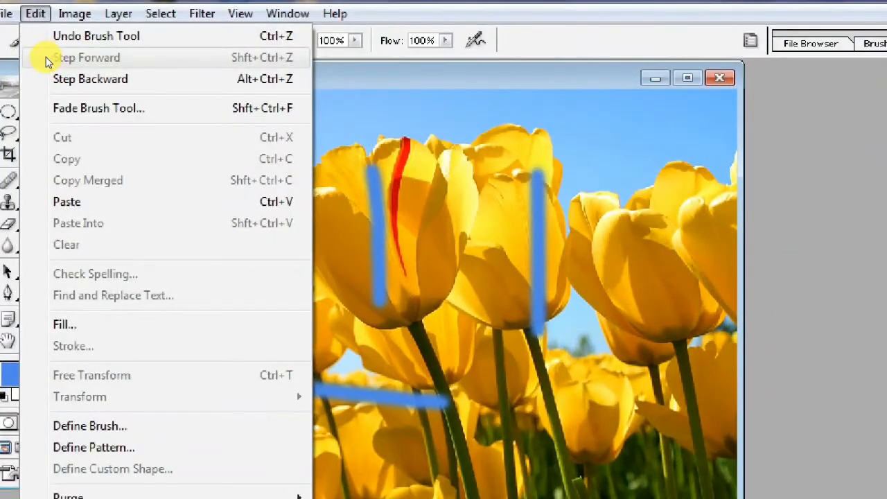
{"action": "left_click", "coordinate": [61, 77]}
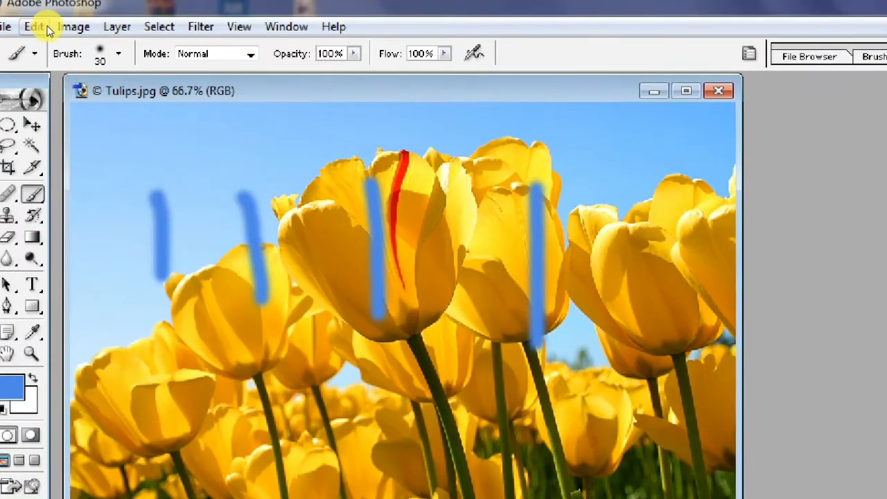
{"action": "left_click", "coordinate": [35, 13]}
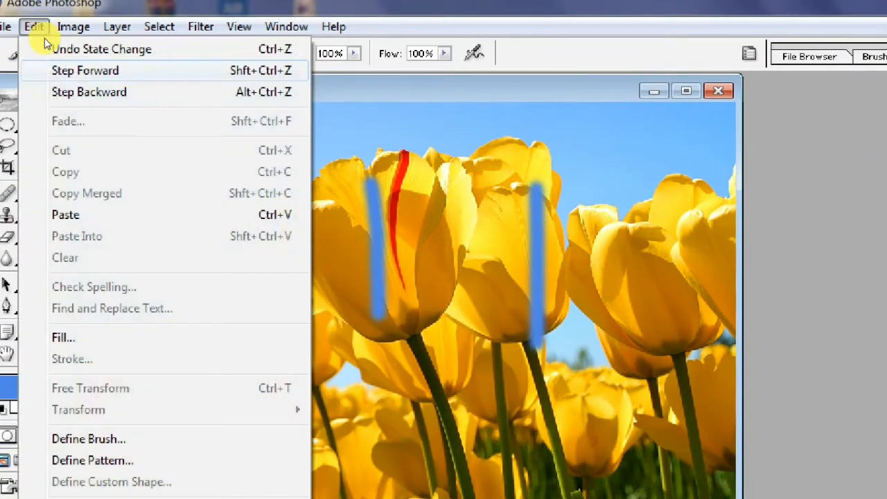
{"action": "left_click", "coordinate": [61, 79]}
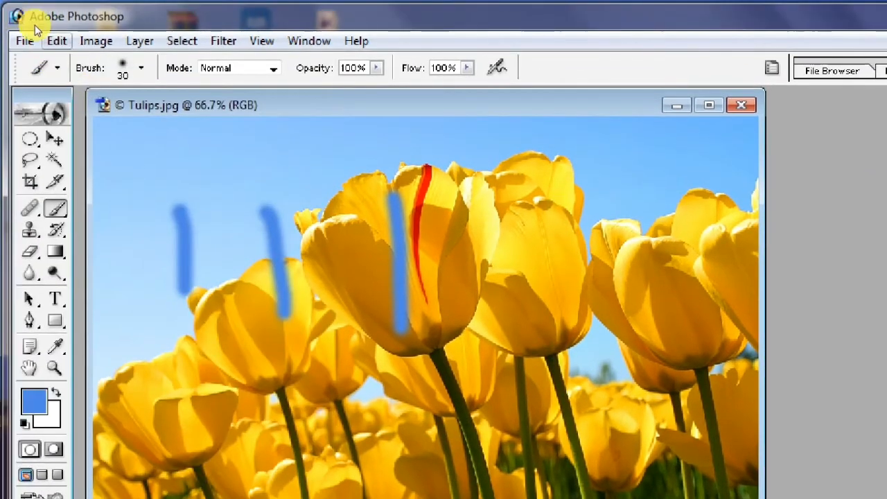
{"action": "left_click", "coordinate": [34, 26]}
{"action": "left_click", "coordinate": [61, 84]}
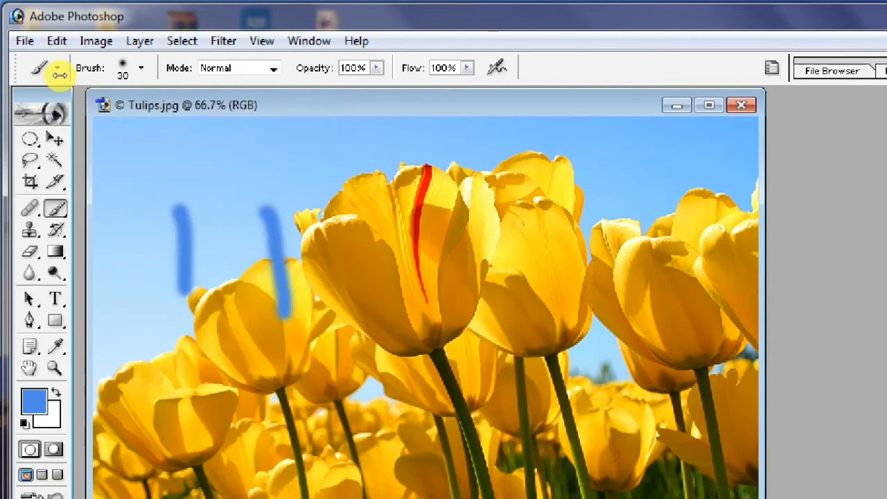
- Step forward three times to restore the removed vertical strokes and the horizontal stroke
{"action": "left_click", "coordinate": [56, 40]}
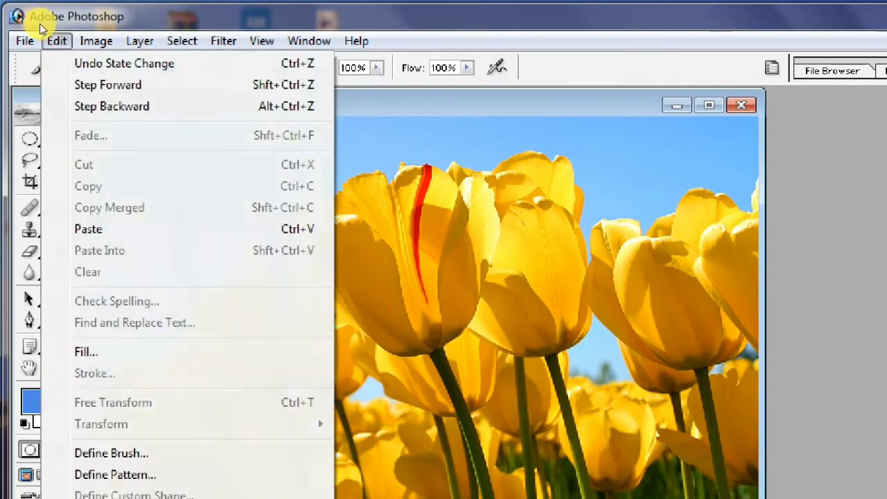
{"action": "left_click", "coordinate": [69, 83]}
{"action": "left_click", "coordinate": [55, 40]}
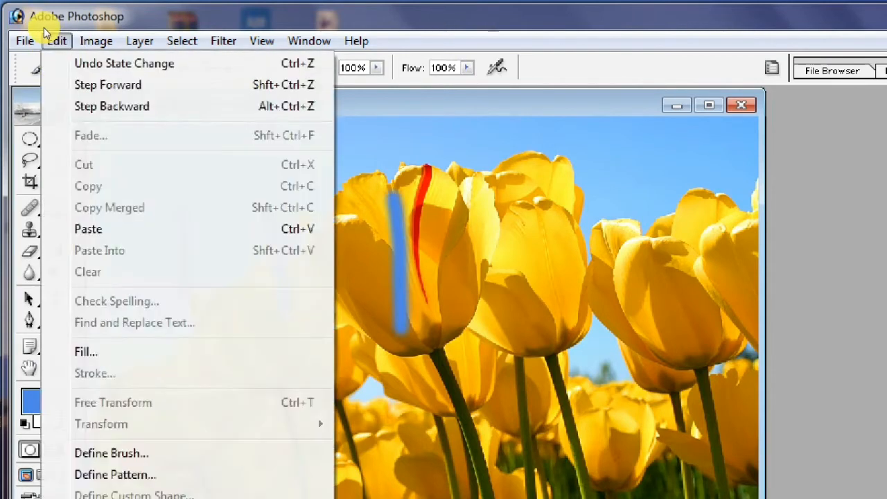
{"action": "left_click", "coordinate": [104, 84]}
{"action": "left_click", "coordinate": [57, 40]}
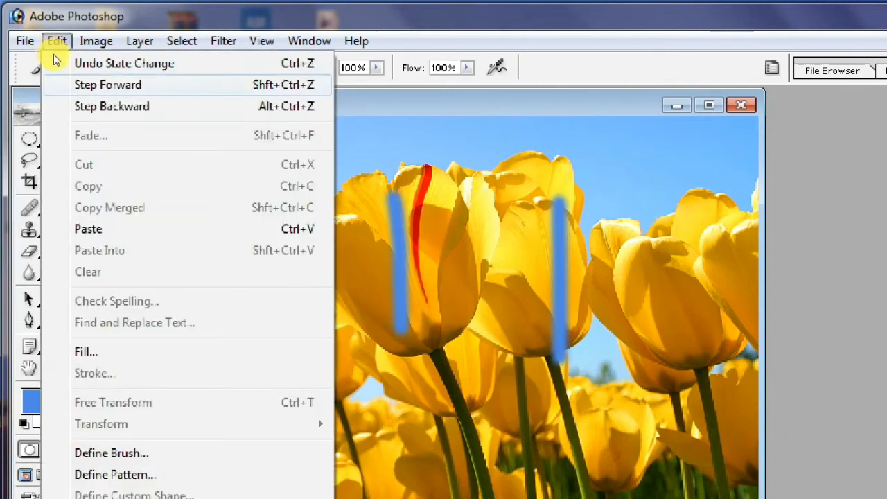
{"action": "left_click", "coordinate": [90, 83]}
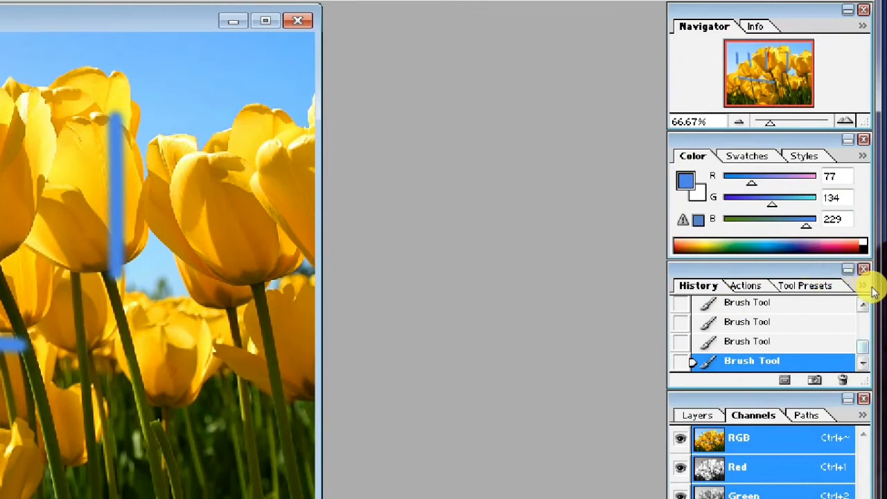
- Return the tulips image to its Open state in the history, before any brush strokes
{"action": "mouse_move", "coordinate": [872, 286]}
{"action": "left_mouse_down"}
{"action": "mouse_move", "coordinate": [871, 265]}
{"action": "mouse_move", "coordinate": [872, 273]}
{"action": "left_mouse_up"}
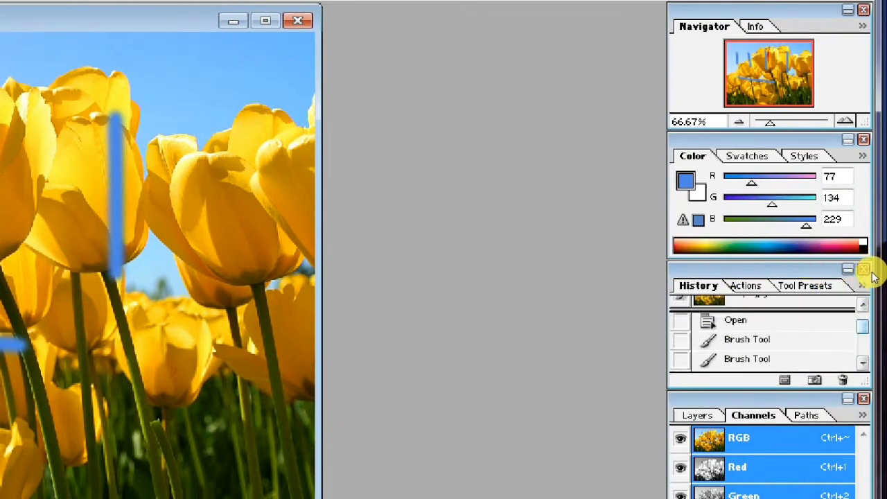
{"action": "key", "text": "ctrl+alt+z"}
{"action": "key", "text": "ctrl+alt+z"}
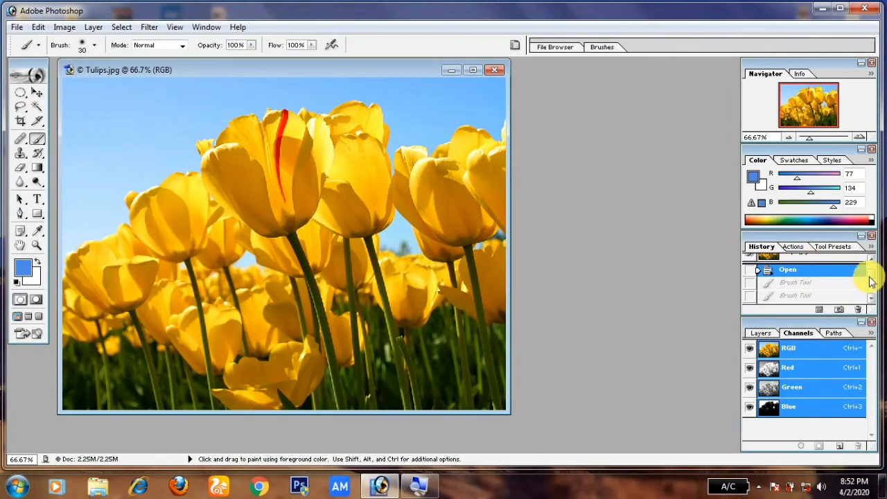
- Go to the history state of the second brush stroke, and from there to the state of the last brush stroke
{"action": "scroll", "coordinate": [872, 281], "scroll_direction": "down", "scroll_amount": 2}
{"action": "left_click", "coordinate": [811, 274]}
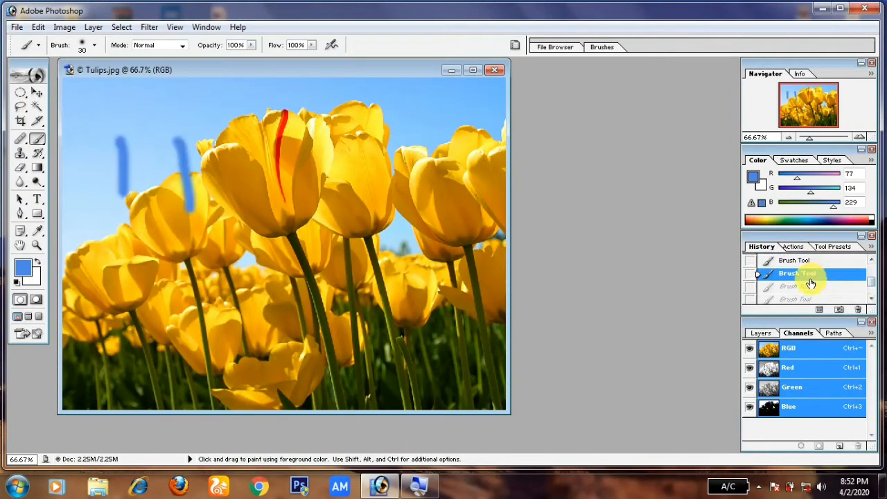
{"action": "scroll", "coordinate": [872, 294], "scroll_direction": "down", "scroll_amount": 1}
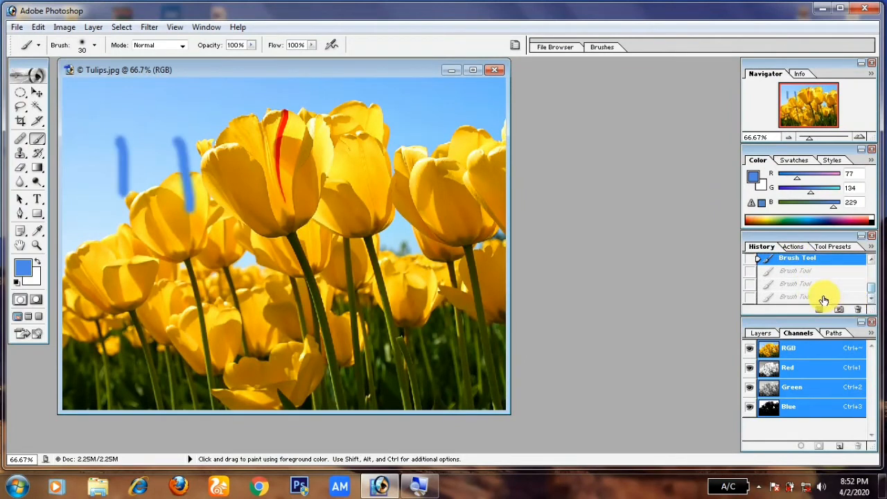
{"action": "left_click", "coordinate": [824, 298]}
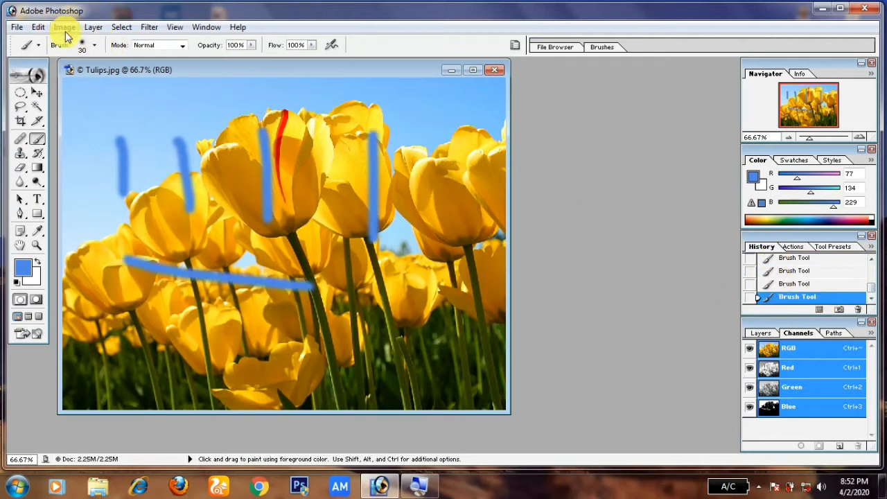
- Close the Tulips image without saving and open the Penguins picture
{"action": "left_click", "coordinate": [495, 71]}
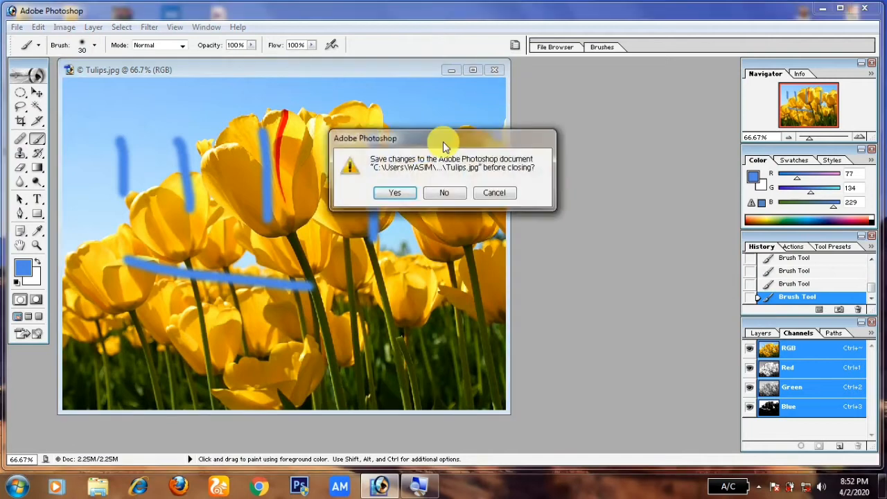
{"action": "left_click", "coordinate": [447, 198]}
{"action": "double_click", "coordinate": [323, 194]}
{"action": "left_click", "coordinate": [366, 242]}
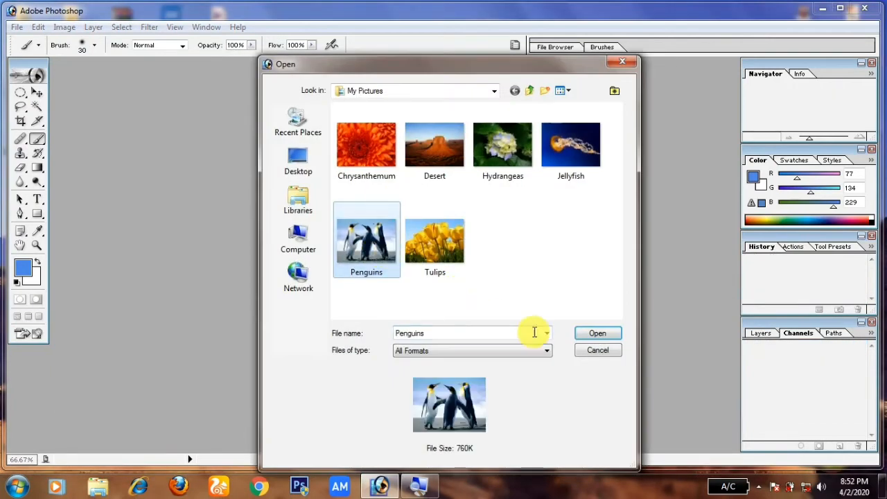
{"action": "left_click", "coordinate": [607, 337]}
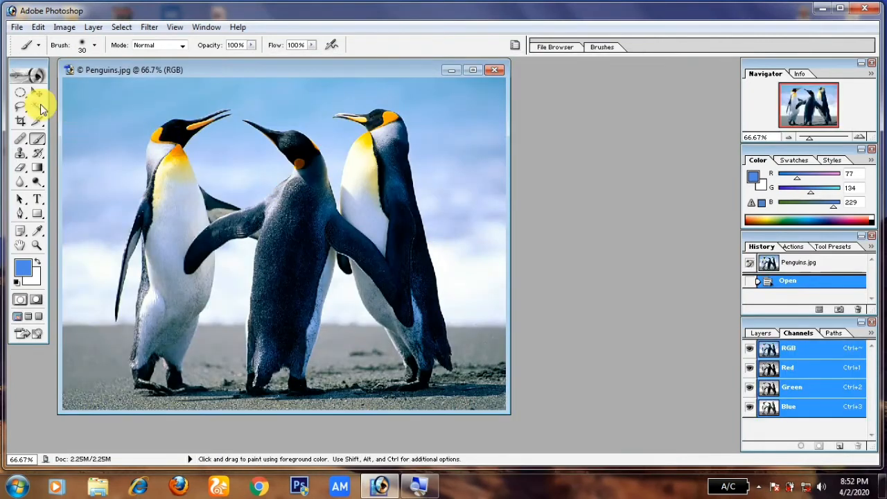
- Make a roughly circular Elliptical Marquee selection around the left penguin's head and cut it from the image
{"action": "left_click", "coordinate": [20, 94]}
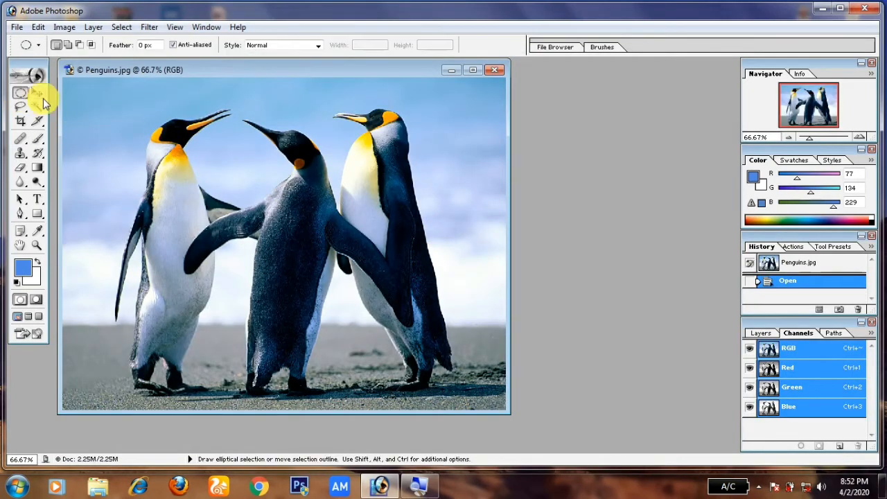
{"action": "left_click_drag", "start_coordinate": [156, 174], "coordinate": [202, 197]}
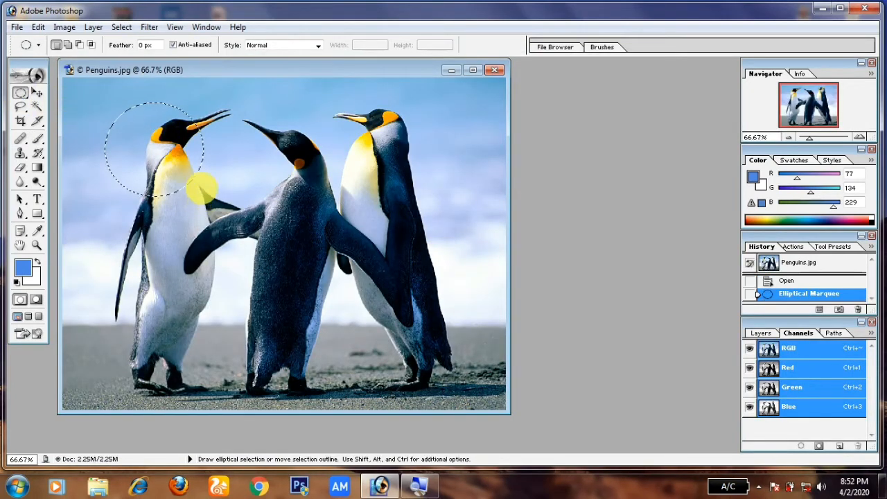
{"action": "left_click", "coordinate": [38, 27]}
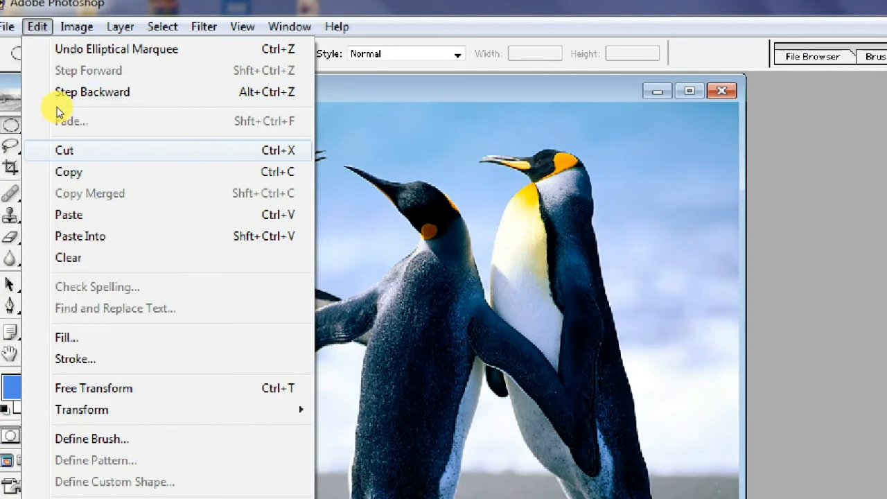
{"action": "left_click", "coordinate": [64, 149]}
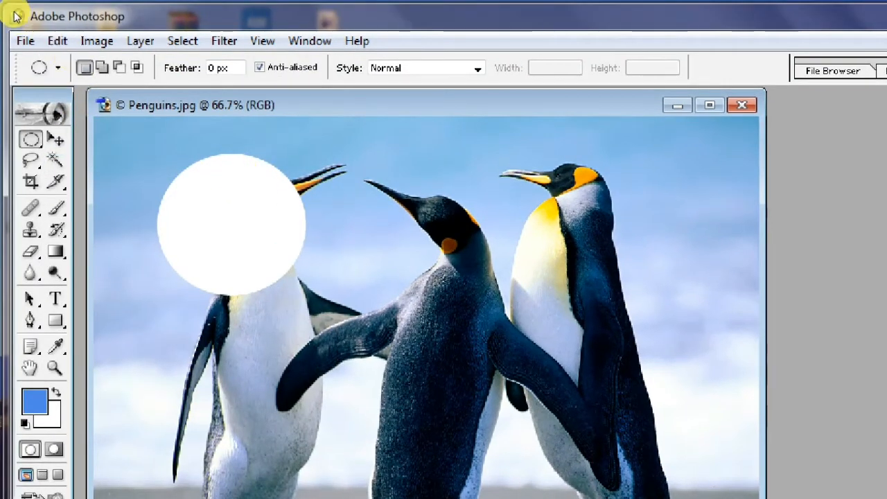
- Paste the cut circular head piece and move it over the right penguin's chest
{"action": "left_click", "coordinate": [58, 41]}
{"action": "left_click", "coordinate": [83, 228]}
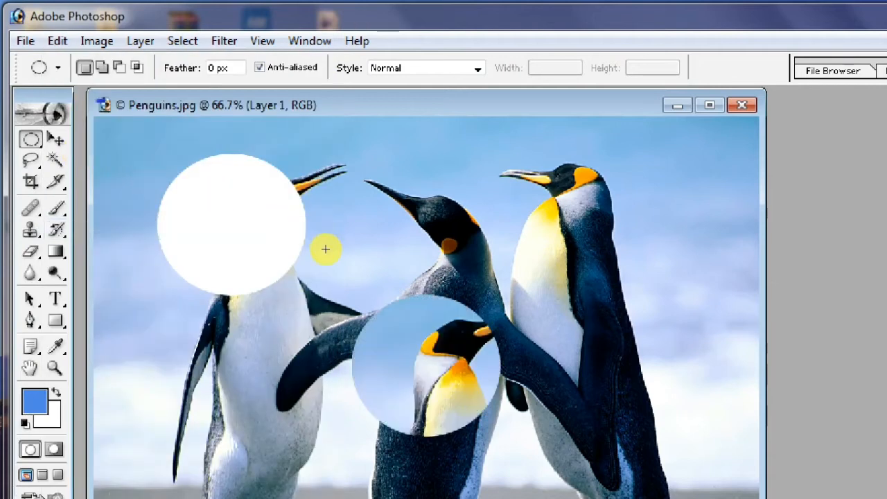
{"action": "key", "text": "v"}
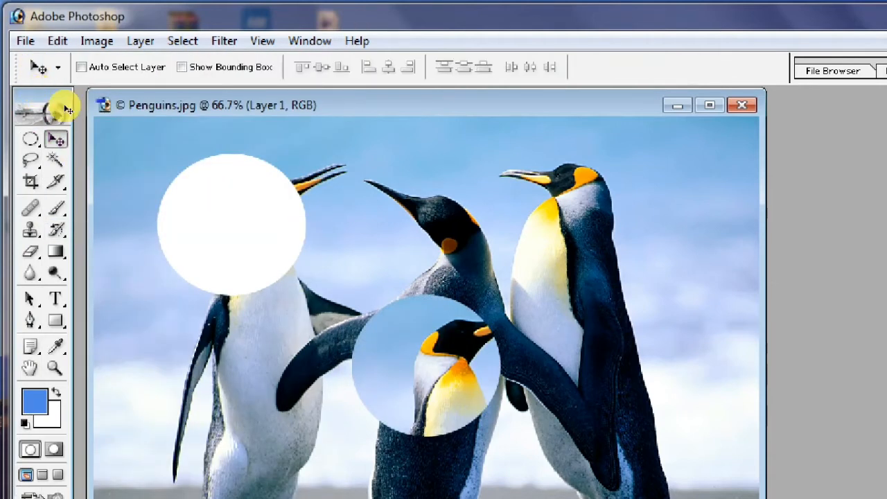
{"action": "left_click_drag", "start_coordinate": [323, 256], "coordinate": [392, 212]}
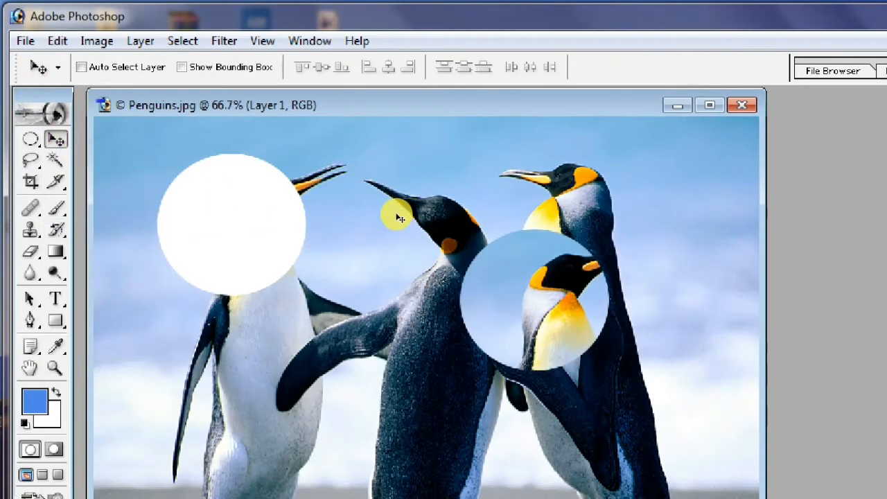
- Step backward past the move, paste, cut and elliptical selection to restore the original Penguins picture
{"action": "key", "text": "ctrl+alt+z"}
{"action": "key", "text": "ctrl+alt+z"}
{"action": "key", "text": "ctrl+alt+z"}
{"action": "key", "text": "ctrl+alt+z"}
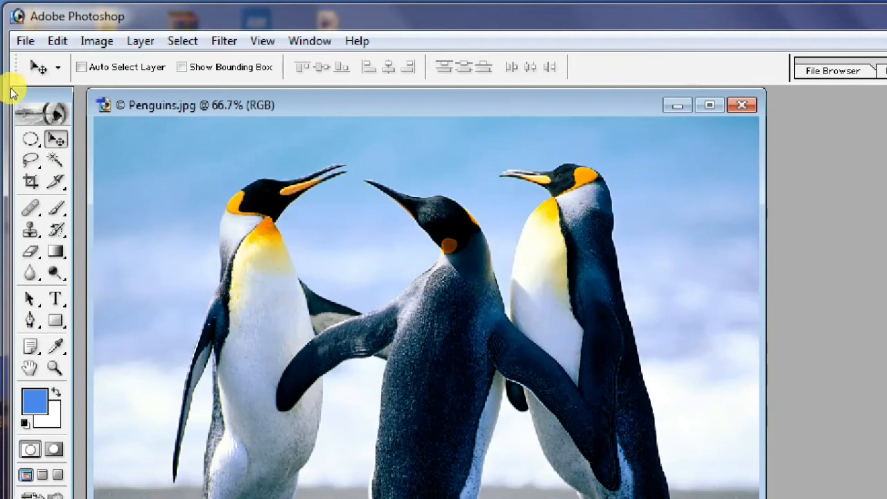
- Make an oval Elliptical Marquee selection around the left penguin's whole head and beak, copy it, and deselect
{"action": "left_click", "coordinate": [28, 142]}
{"action": "mouse_move", "coordinate": [206, 189]}
{"action": "left_mouse_down"}
{"action": "mouse_move", "coordinate": [353, 302]}
{"action": "mouse_move", "coordinate": [389, 279]}
{"action": "mouse_move", "coordinate": [371, 326]}
{"action": "left_mouse_up"}
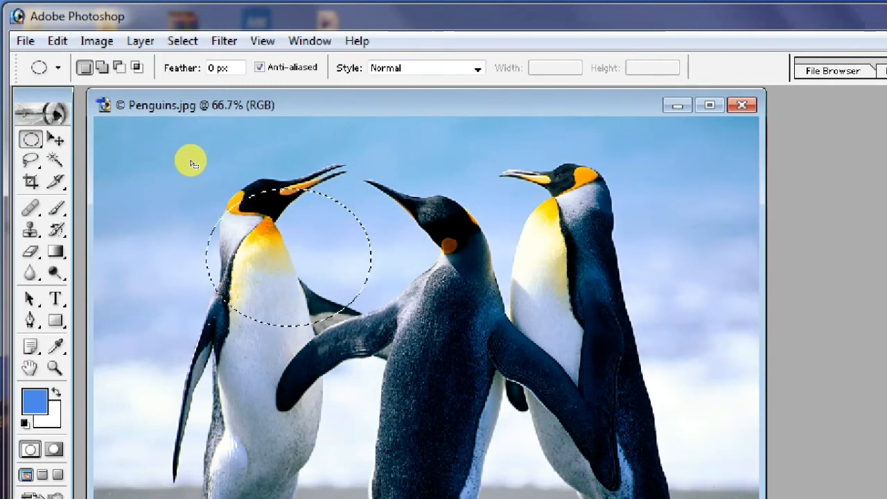
{"action": "left_click_drag", "start_coordinate": [194, 164], "coordinate": [190, 131]}
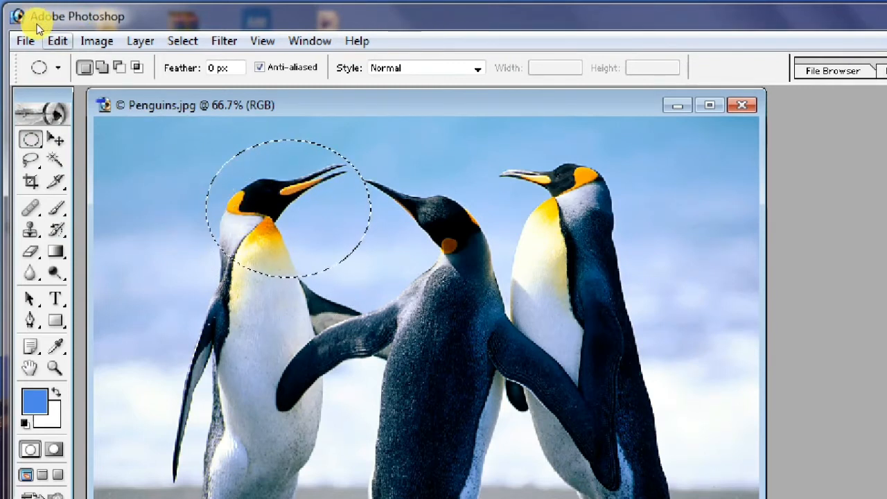
{"action": "left_click", "coordinate": [58, 41]}
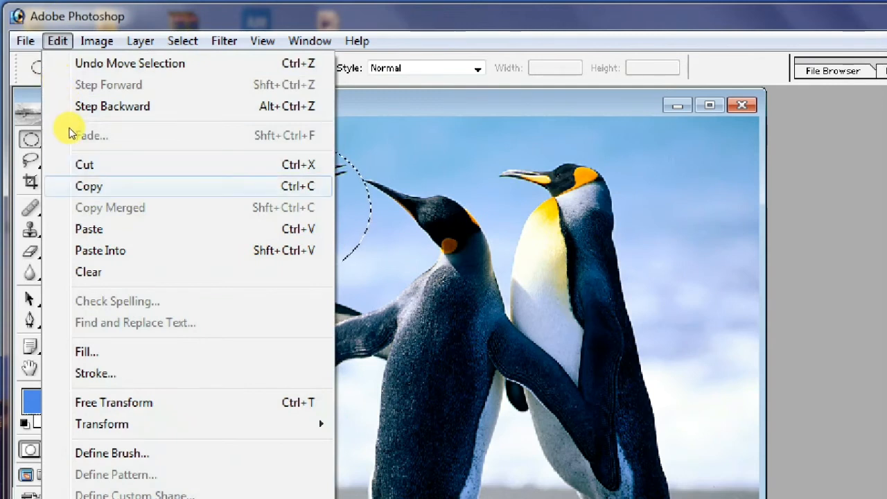
{"action": "left_click", "coordinate": [88, 186]}
{"action": "left_click", "coordinate": [270, 187]}
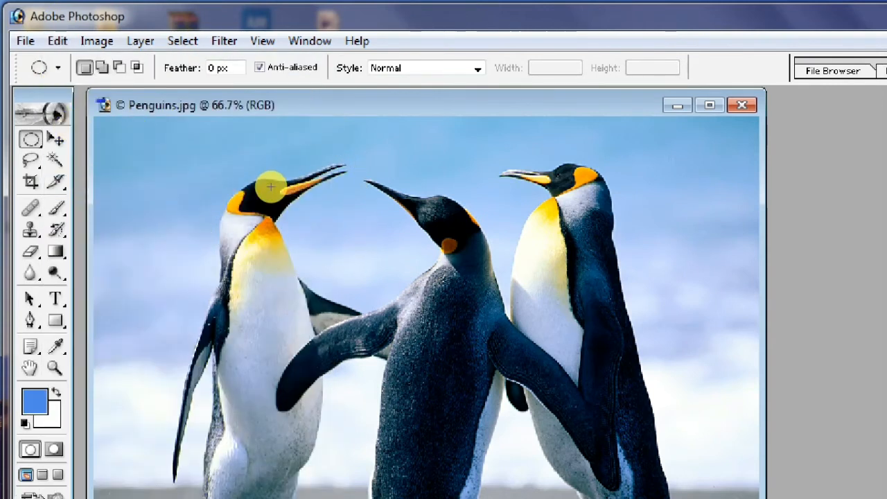
- Paste the copied head twice and move the copies over the left and right penguins, leaving one on the middle penguin
{"action": "left_click", "coordinate": [57, 41]}
{"action": "left_click", "coordinate": [89, 228]}
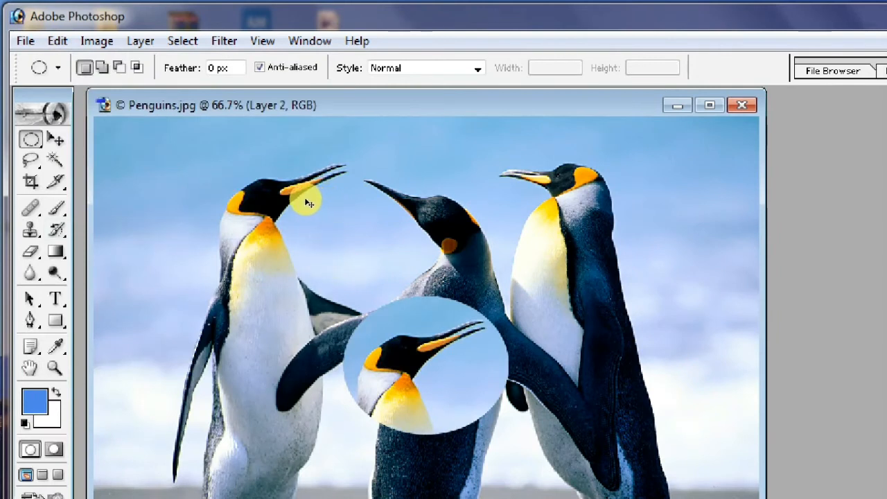
{"action": "key", "text": "ctrl+v"}
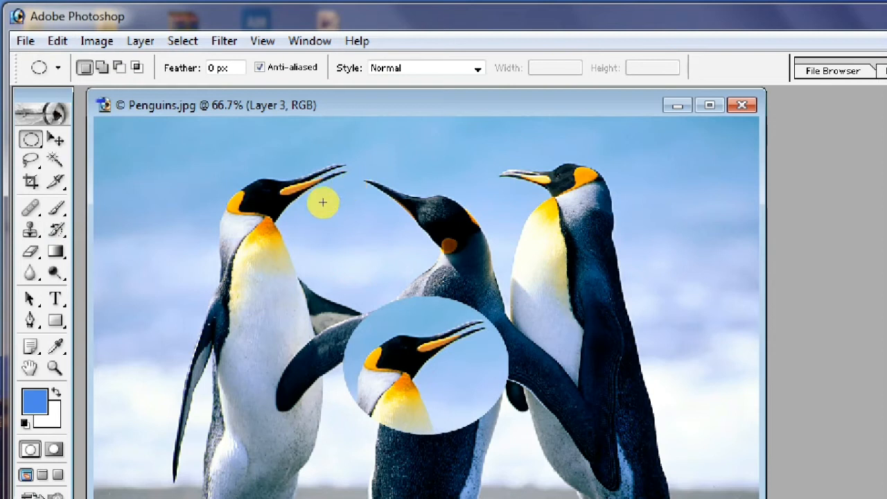
{"action": "left_click", "coordinate": [56, 160]}
{"action": "left_click", "coordinate": [55, 140]}
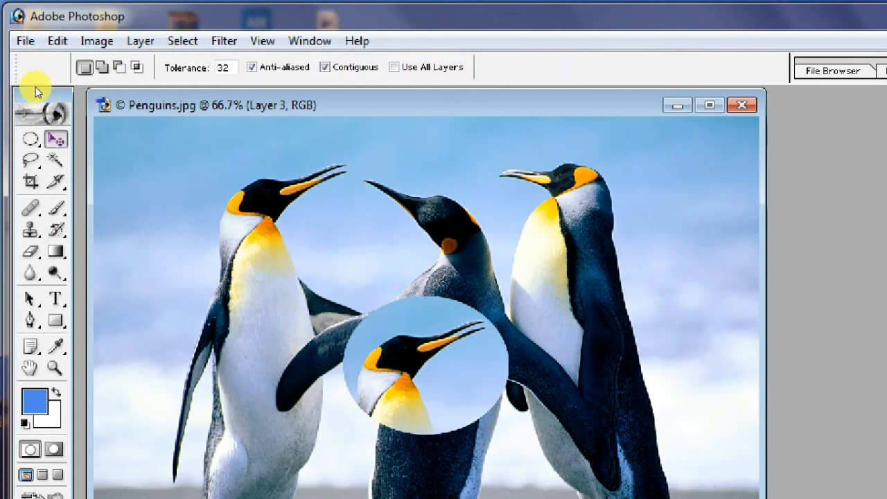
{"action": "left_click_drag", "start_coordinate": [299, 251], "coordinate": [366, 284]}
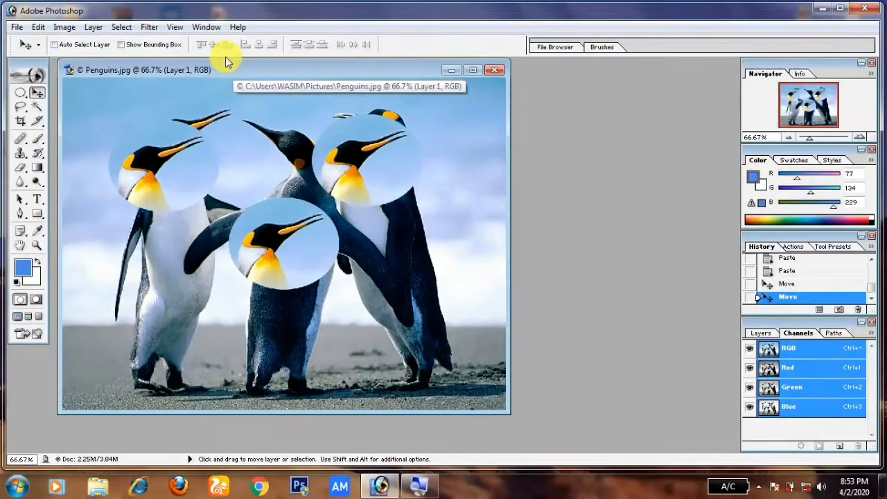
- Open the Tulips picture and place its window beside the Penguins image, keeping both partly visible
{"action": "key", "text": "ctrl+o"}
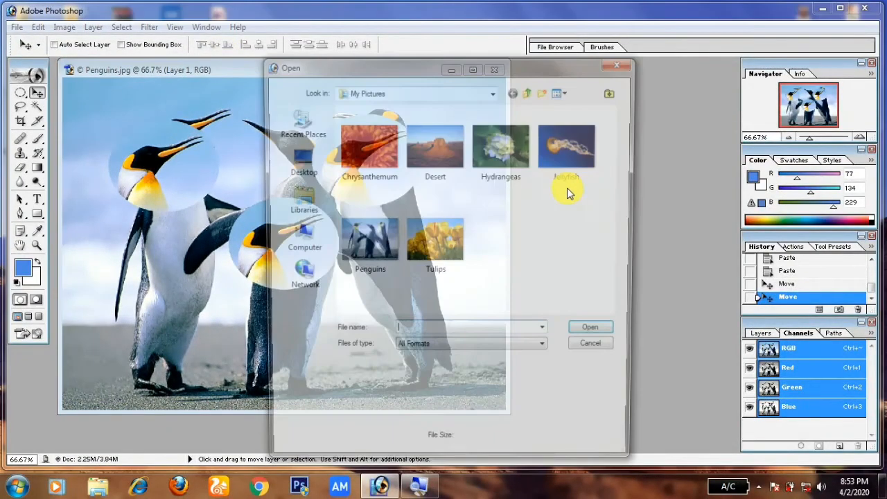
{"action": "left_click", "coordinate": [419, 256]}
{"action": "left_click", "coordinate": [596, 335]}
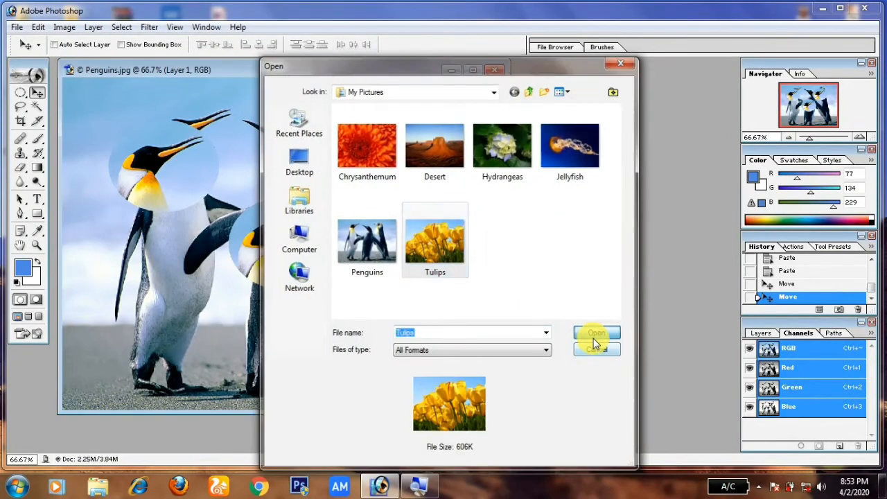
{"action": "left_click_drag", "start_coordinate": [246, 73], "coordinate": [484, 80]}
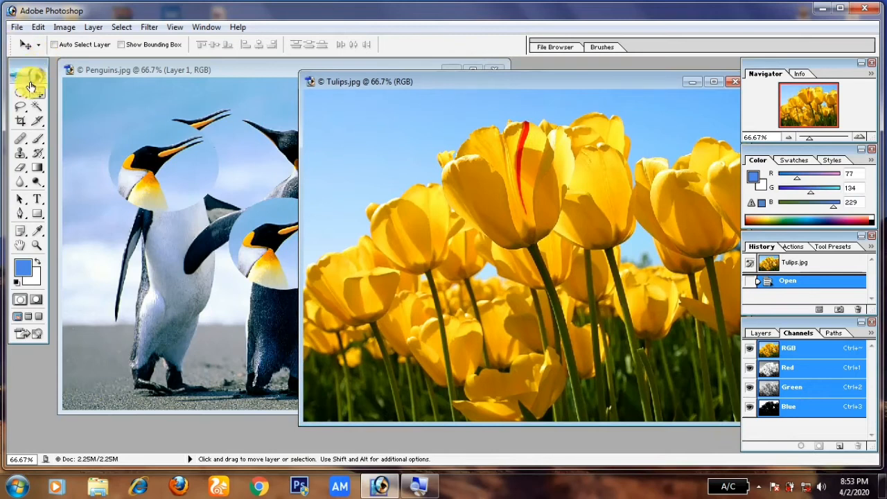
- Paste the copied penguin head into the Tulips image and move it slightly right and down, below the red-streaked tulip
{"action": "left_click", "coordinate": [20, 97]}
{"action": "left_click", "coordinate": [134, 163]}
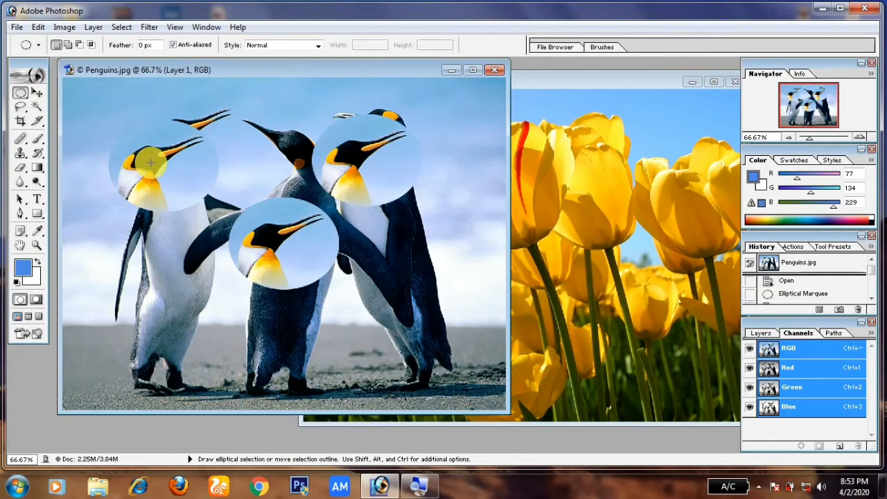
{"action": "left_click", "coordinate": [535, 251]}
{"action": "right_click", "coordinate": [541, 260]}
{"action": "left_click", "coordinate": [515, 226]}
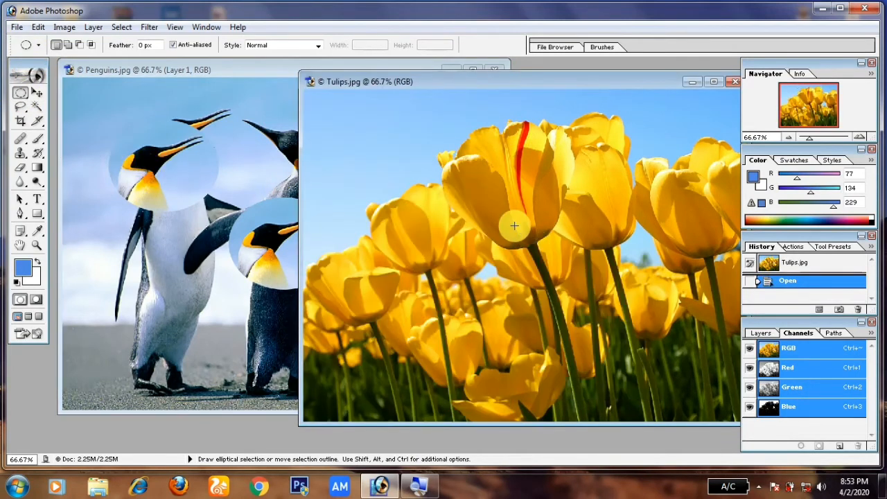
{"action": "left_click", "coordinate": [43, 27]}
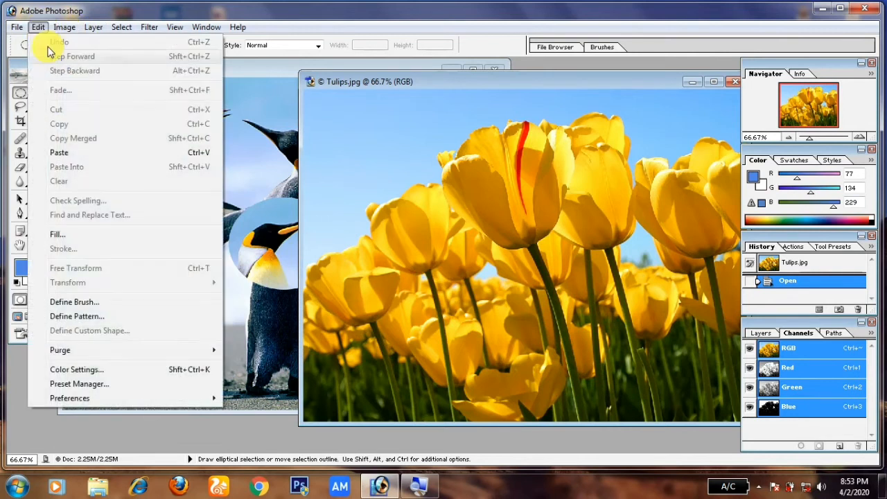
{"action": "left_click", "coordinate": [69, 150]}
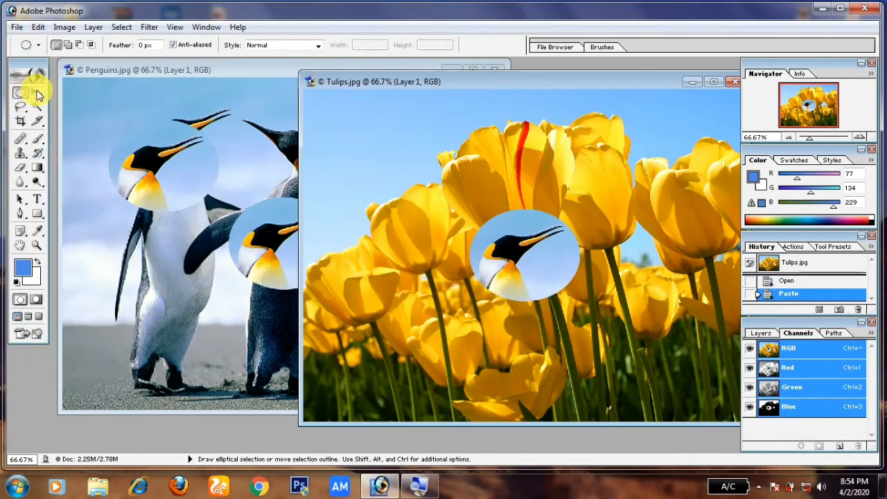
{"action": "left_click", "coordinate": [37, 92]}
{"action": "left_click_drag", "start_coordinate": [538, 243], "coordinate": [584, 261]}
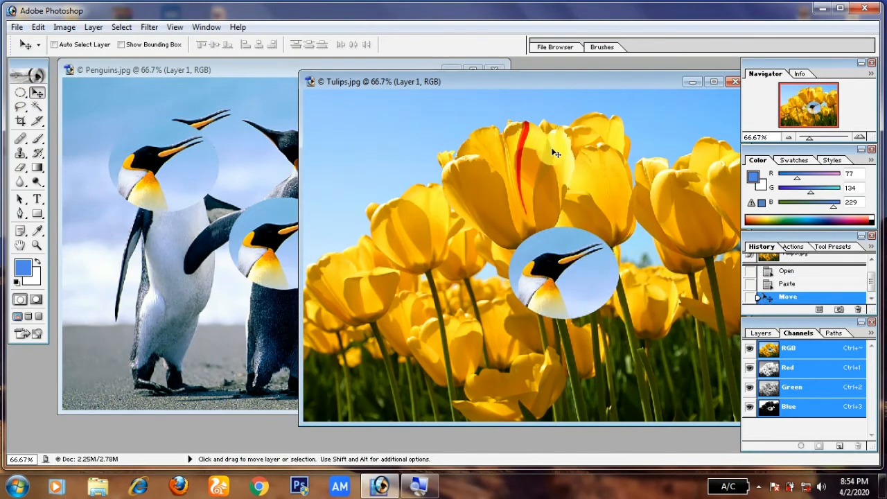
- Use Paste Into to place the penguin head in a roughly circular selection around the upper-left tulip, and reposition it inside
{"action": "left_click", "coordinate": [20, 92]}
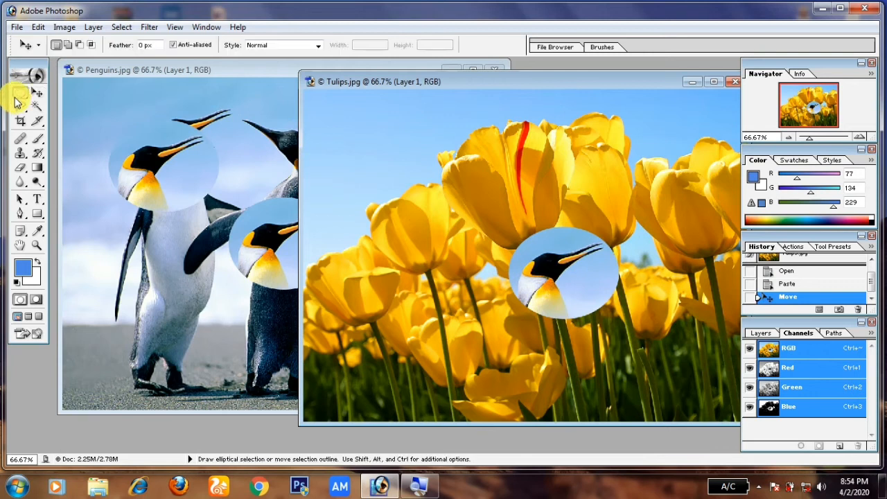
{"action": "left_click_drag", "start_coordinate": [388, 168], "coordinate": [477, 267]}
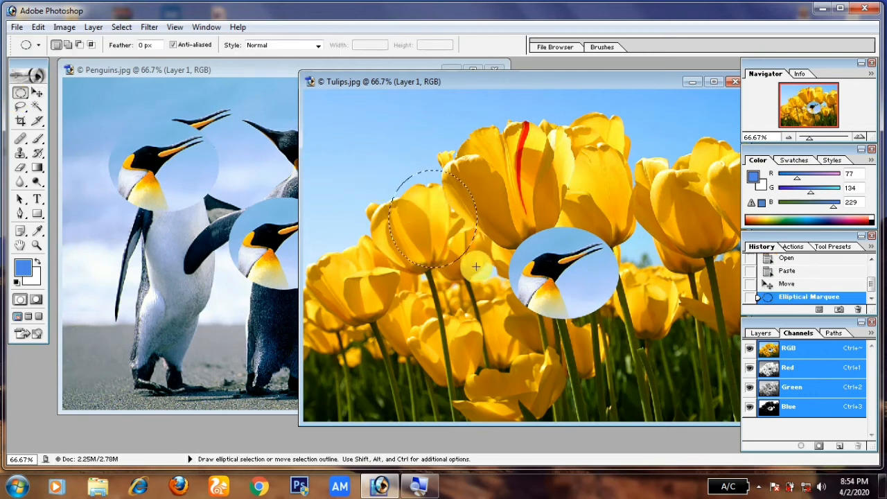
{"action": "left_click", "coordinate": [38, 27]}
{"action": "left_click", "coordinate": [75, 172]}
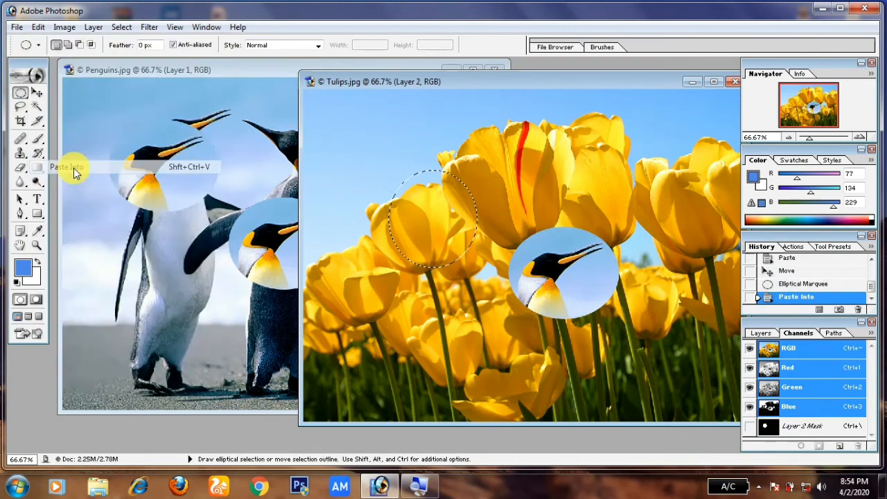
{"action": "left_click", "coordinate": [38, 92]}
{"action": "left_click_drag", "start_coordinate": [413, 238], "coordinate": [451, 219]}
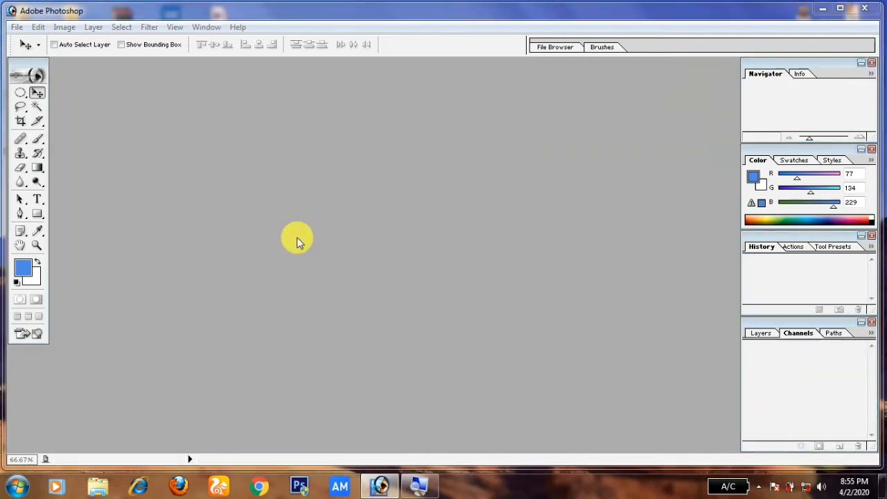
- Open the Jellyfish picture from the My Pictures folder
{"action": "double_click", "coordinate": [313, 236]}
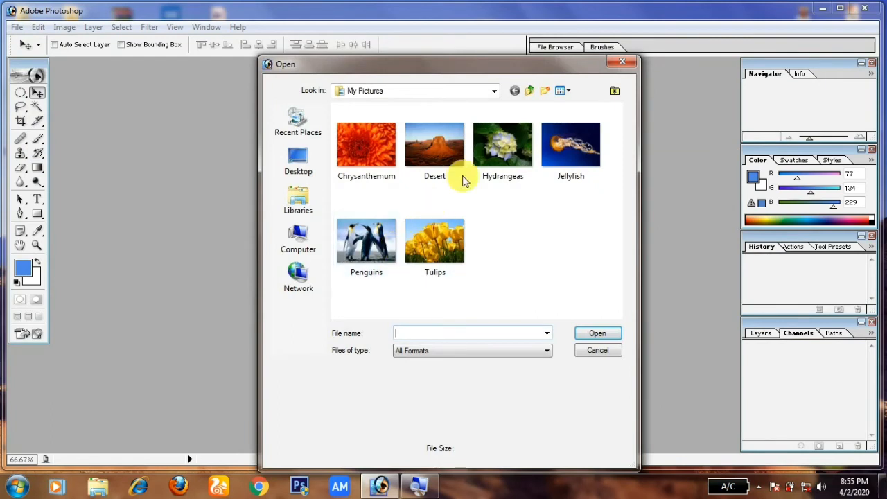
{"action": "left_click", "coordinate": [572, 162]}
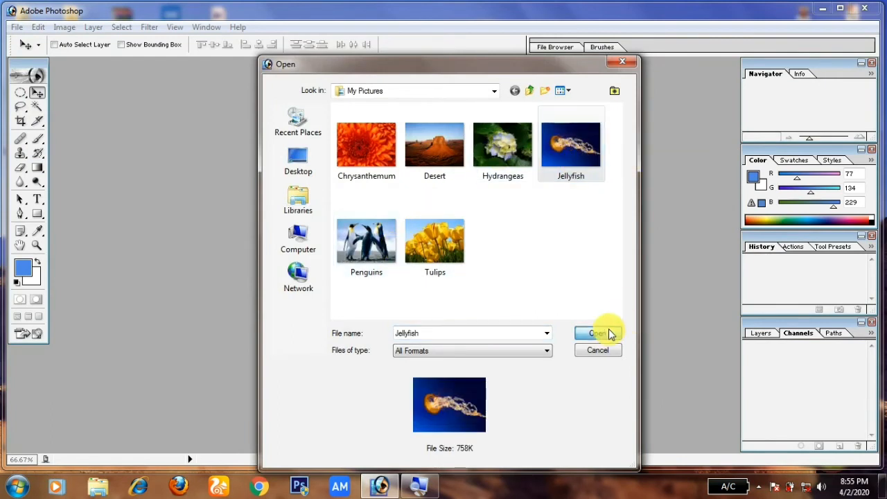
{"action": "left_click", "coordinate": [598, 333]}
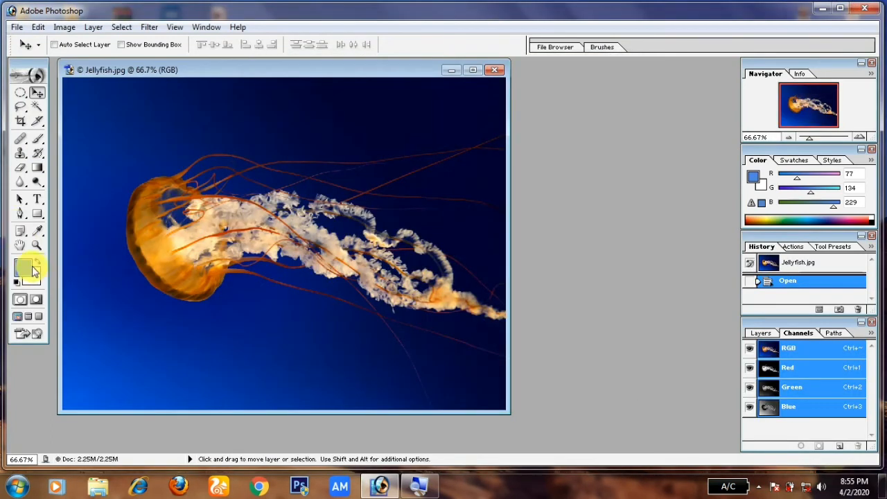
- Fill the whole Jellyfish image with the blue foreground color, in Normal mode at 100% opacity
{"action": "left_click", "coordinate": [40, 28]}
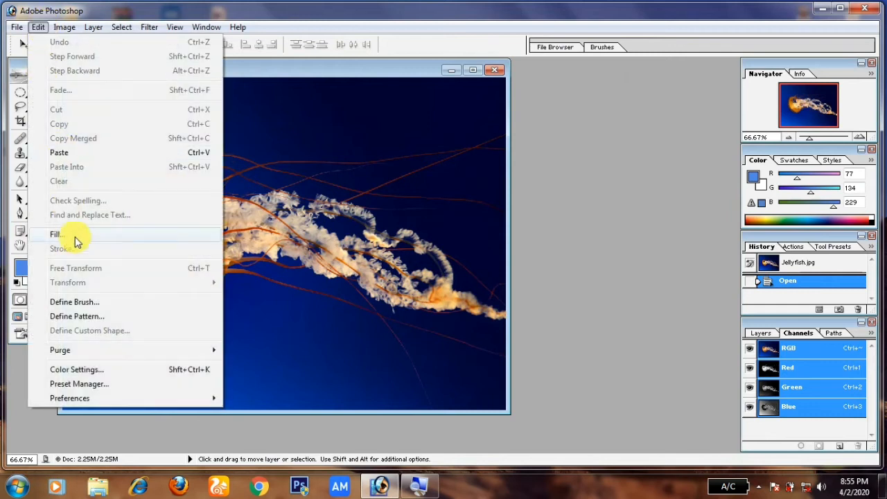
{"action": "left_click", "coordinate": [71, 233]}
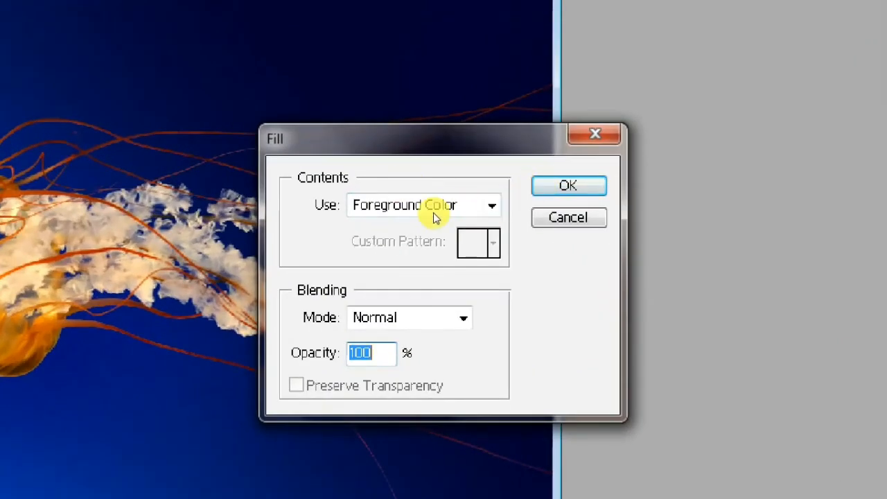
{"action": "left_click", "coordinate": [469, 205]}
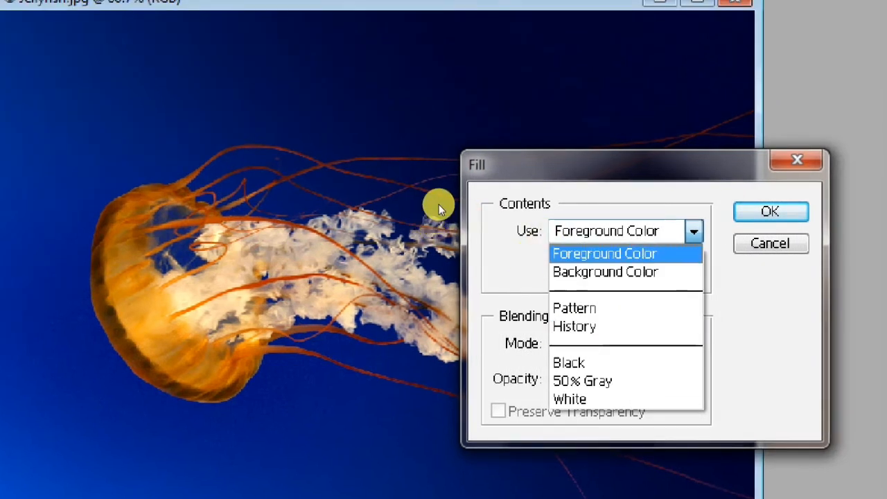
{"action": "left_click", "coordinate": [571, 178]}
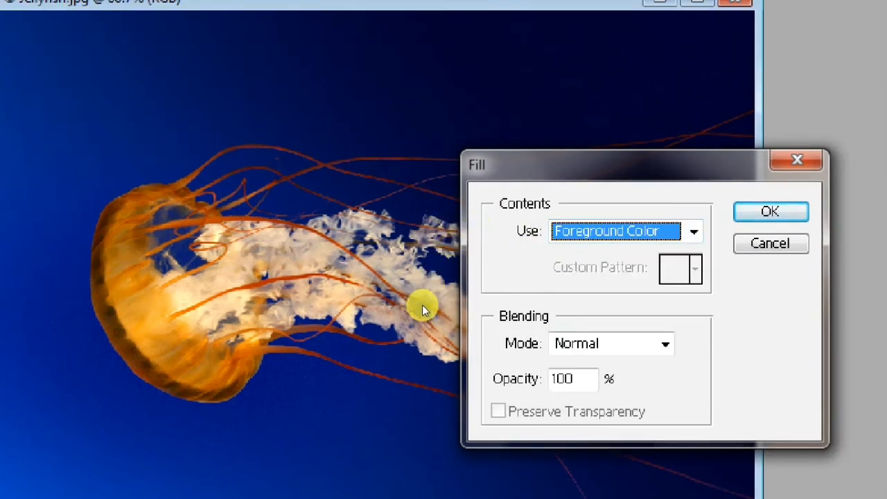
{"action": "key", "text": "Return"}
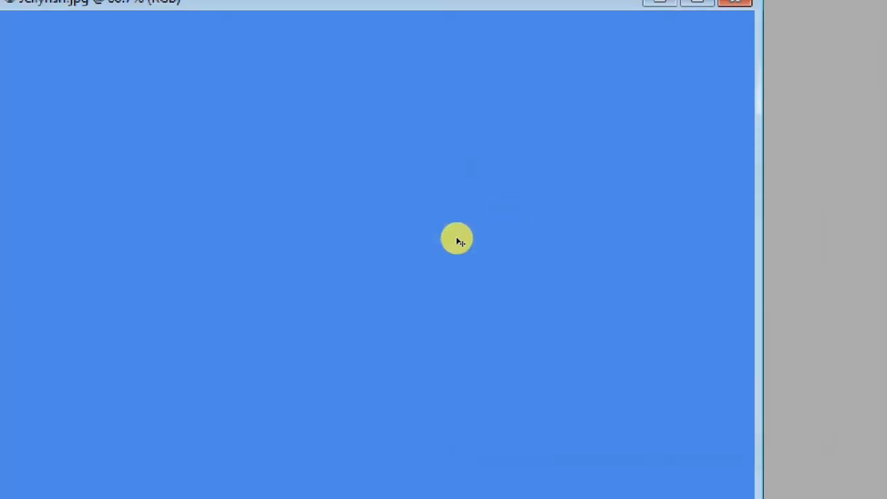
{"action": "scroll", "coordinate": [131, 172], "scroll_direction": "up", "scroll_amount": 1}
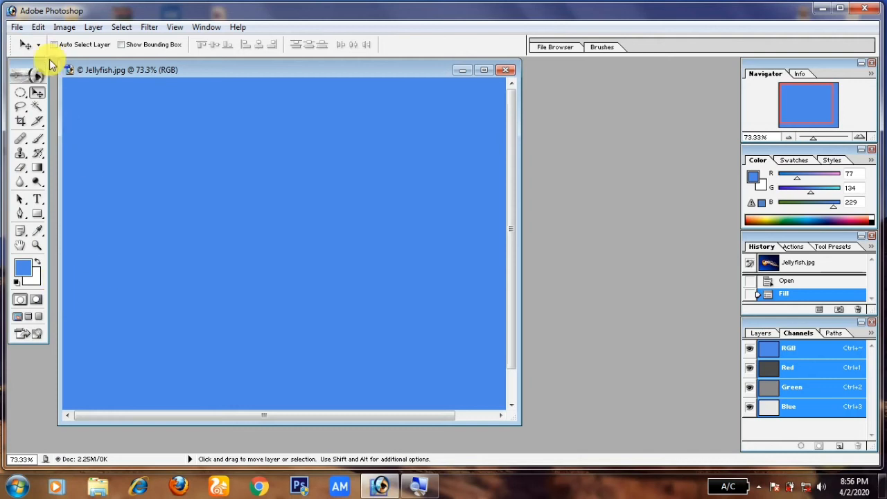
- Fill the whole Jellyfish image with the white background color, in Normal mode at 100% opacity
{"action": "left_click", "coordinate": [40, 27]}
{"action": "left_click", "coordinate": [83, 233]}
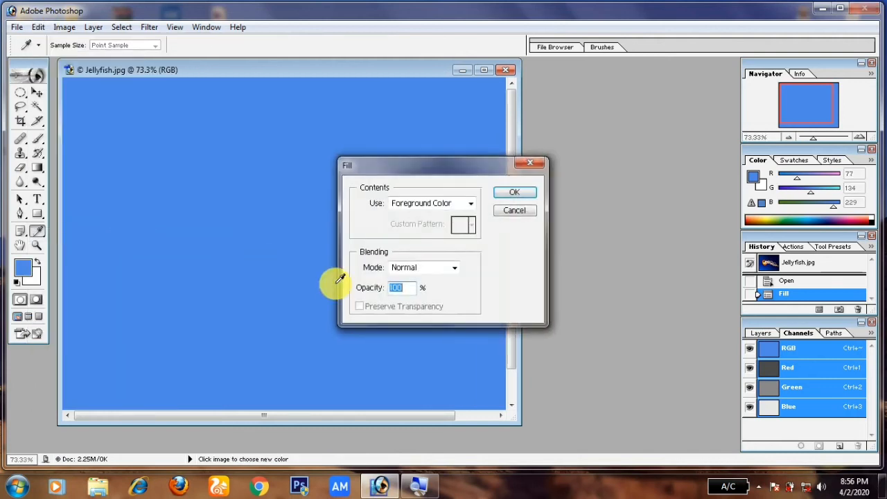
{"action": "left_click", "coordinate": [470, 204]}
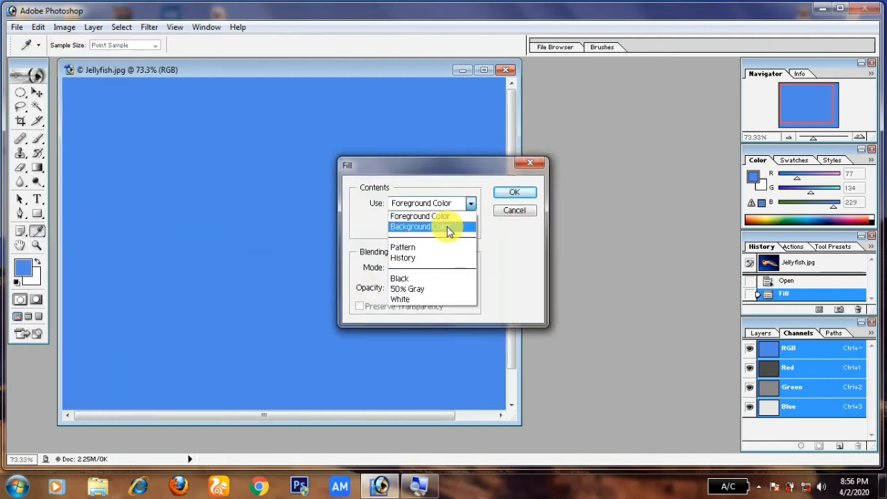
{"action": "left_click", "coordinate": [448, 232]}
{"action": "left_click", "coordinate": [516, 194]}
{"action": "key", "text": "v"}
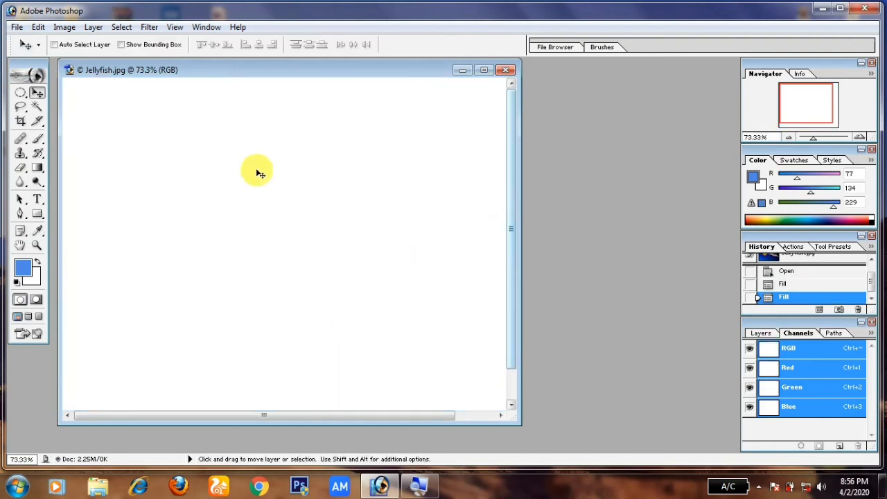
- Change the foreground color to the blue-gray 6F7682 in the Color Picker
{"action": "left_click", "coordinate": [28, 275]}
{"action": "left_click", "coordinate": [317, 246]}
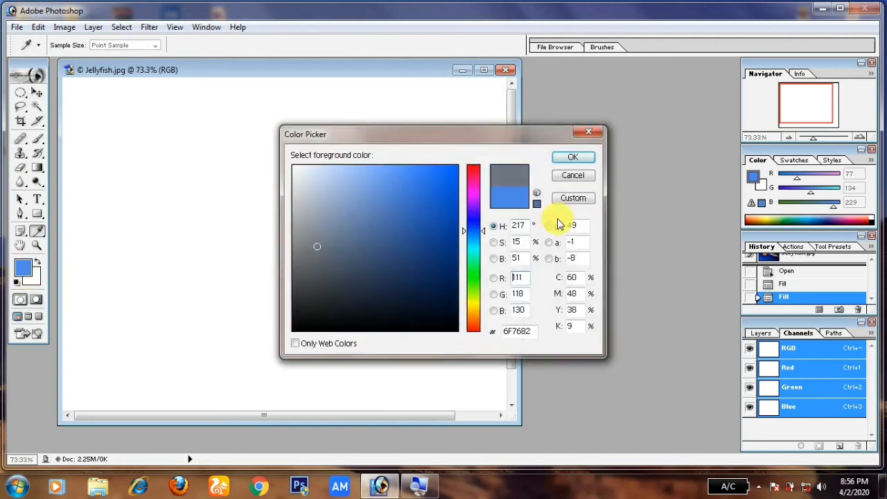
{"action": "left_click", "coordinate": [571, 158]}
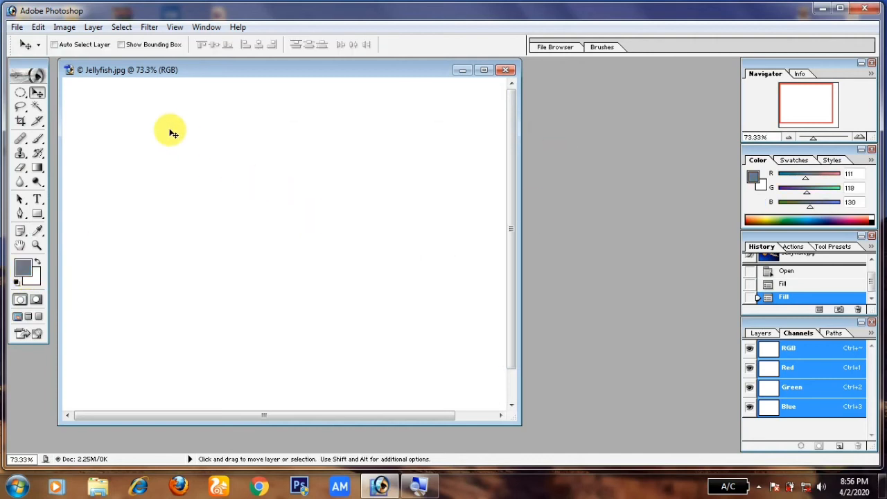
- Fill the whole Jellyfish image with the blue-gray foreground color, in Normal mode at 100% opacity
{"action": "left_click", "coordinate": [38, 27]}
{"action": "left_click", "coordinate": [88, 235]}
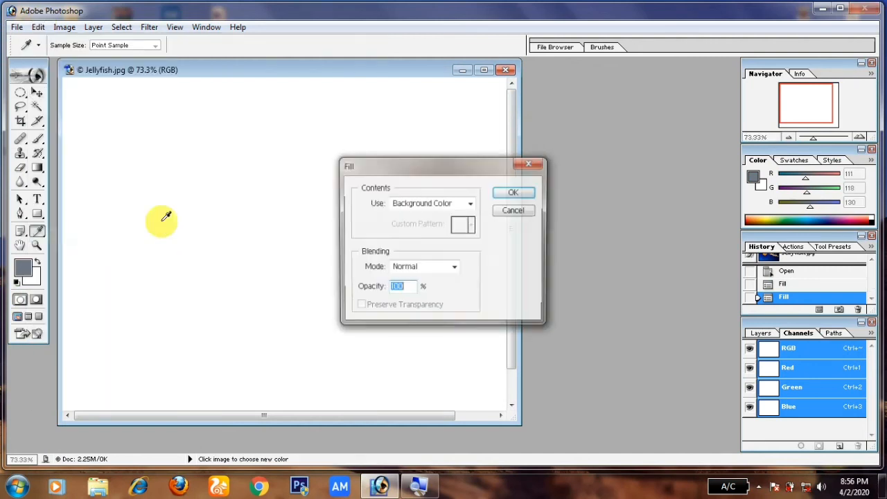
{"action": "left_click", "coordinate": [440, 204]}
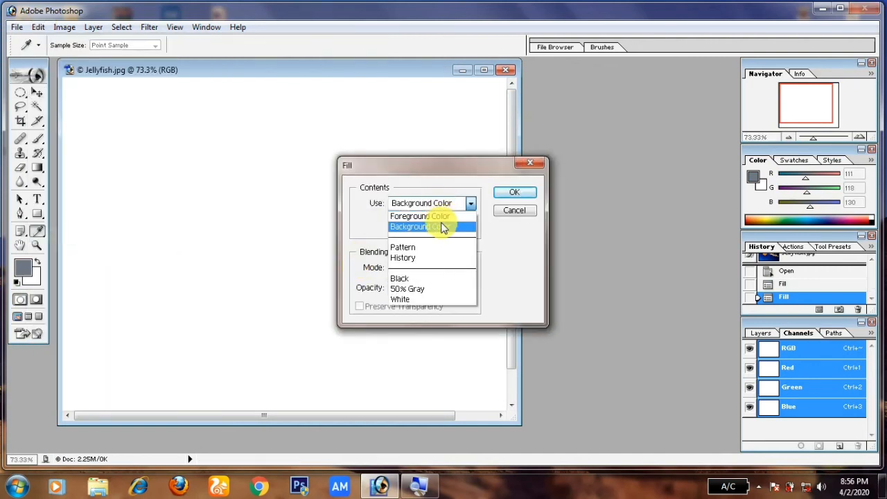
{"action": "left_click", "coordinate": [442, 217]}
{"action": "left_click", "coordinate": [503, 194]}
{"action": "key", "text": "v"}
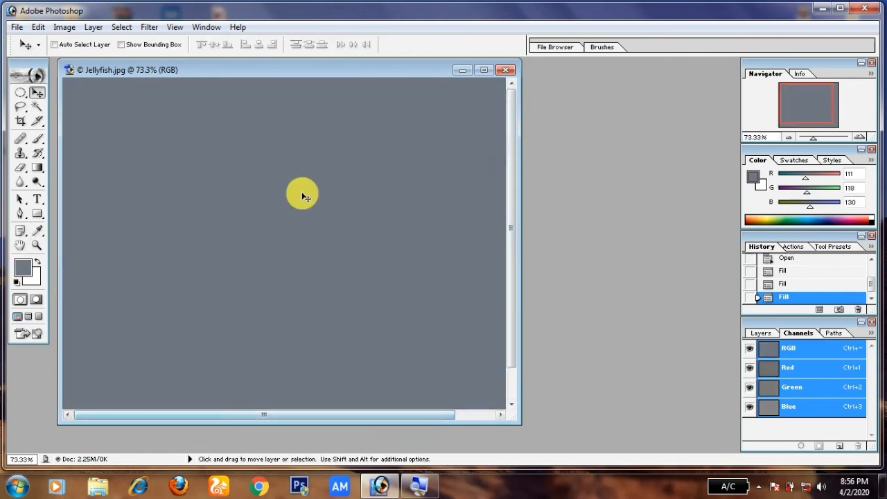
- Close the Jellyfish image without saving its changes
{"action": "left_click", "coordinate": [505, 70]}
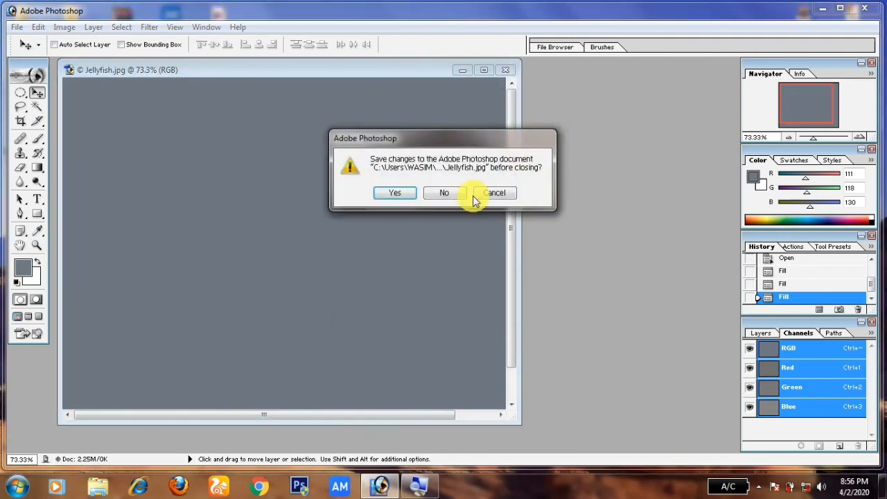
{"action": "left_click", "coordinate": [445, 193]}
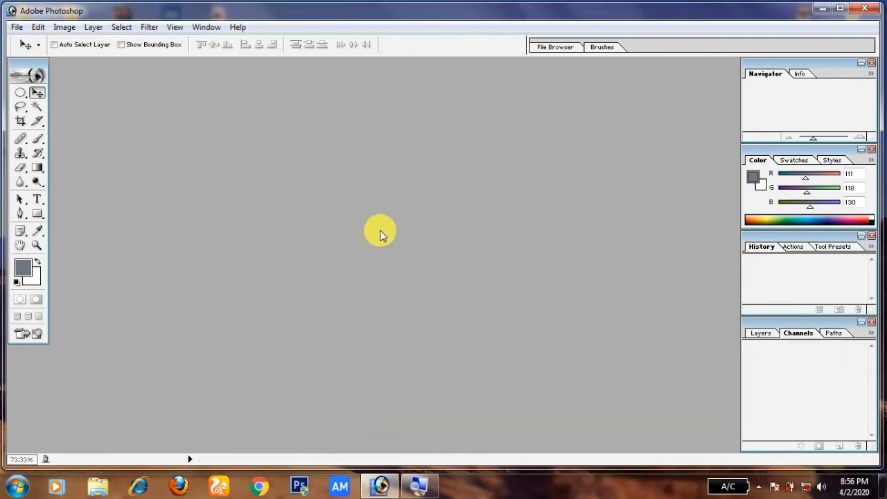